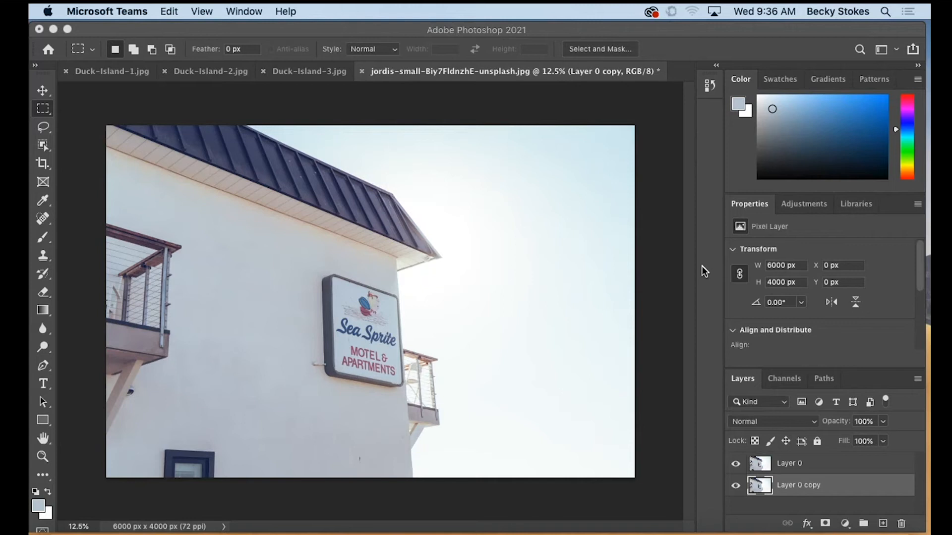
# Check the layer beneath by toggling Layer 0's visibility, leave Layer 0 visible and make it the active layer.
pyautogui.click(701, 266)
pyautogui.click(735, 464)
pyautogui.click(736, 463)
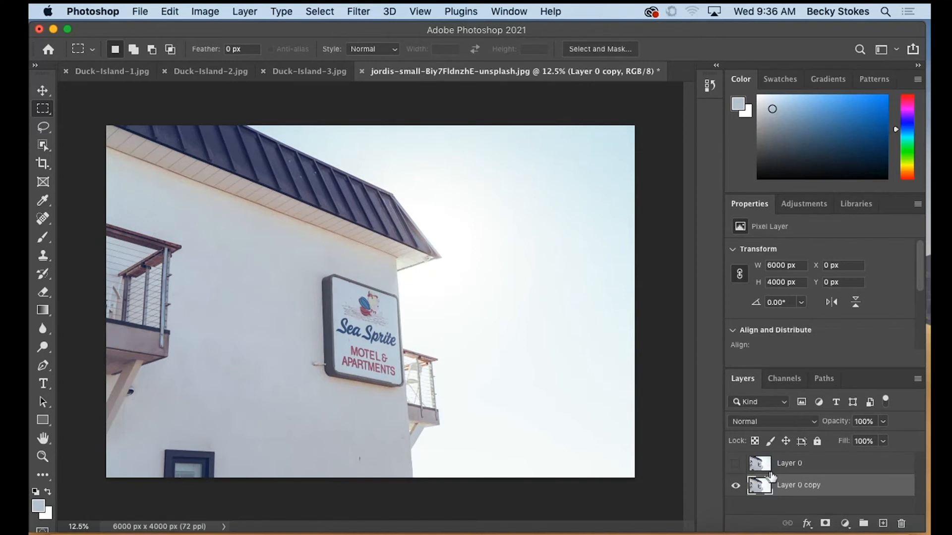
pyautogui.moveTo(766, 488); pyautogui.dragTo(763, 499)
pyautogui.click(738, 466)
pyautogui.click(764, 470)
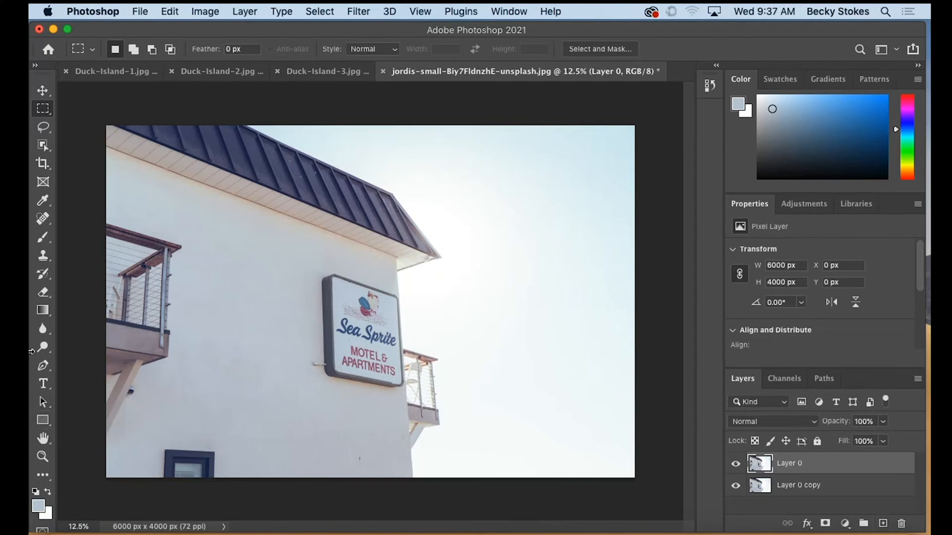
# Sample the sign's pale background colour as the foreground colour and make the Brush tool active.
pyautogui.click(43, 456)
pyautogui.click(115, 48)
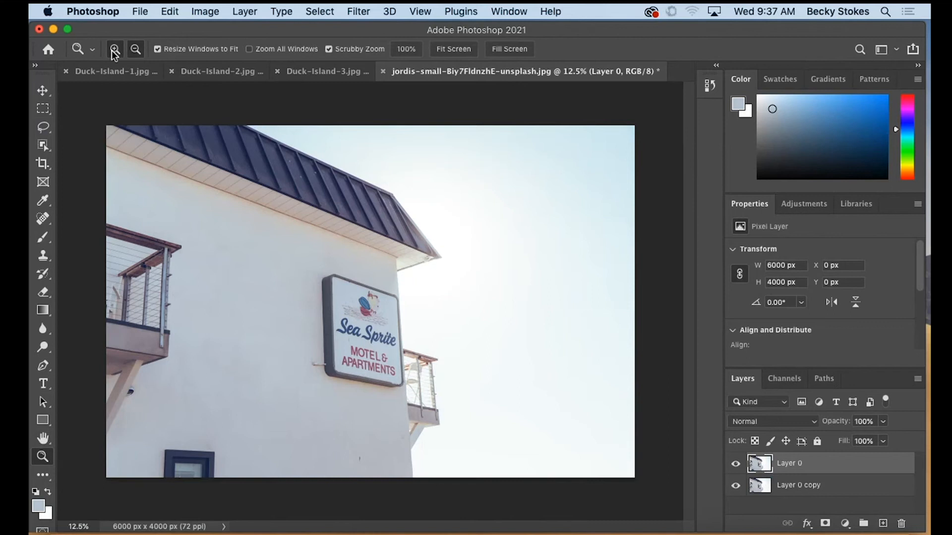
pyautogui.click(372, 331)
pyautogui.click(374, 350)
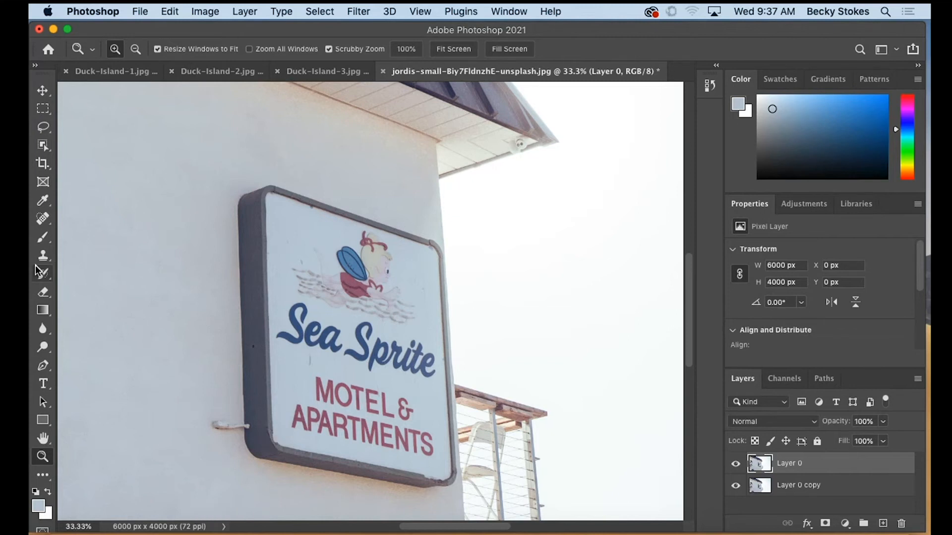
pyautogui.click(43, 234)
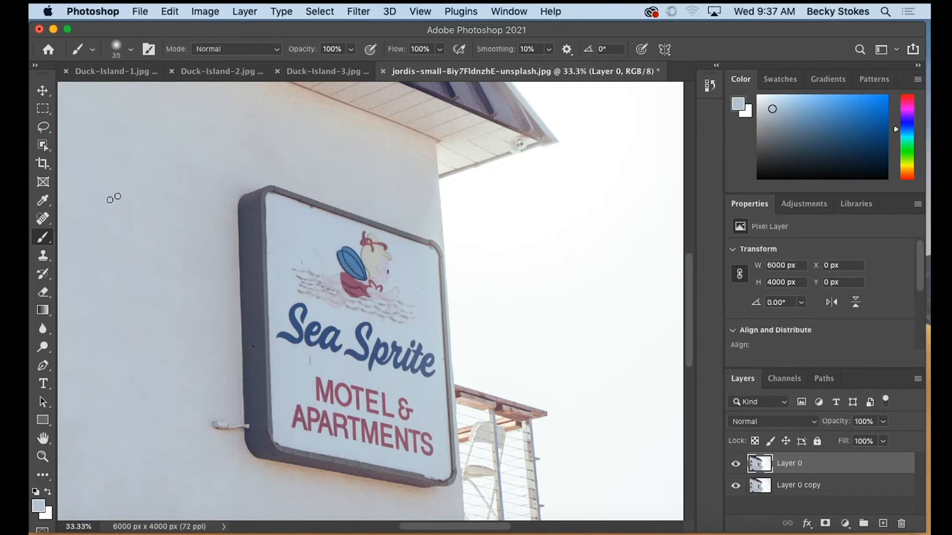
pyautogui.click(48, 202)
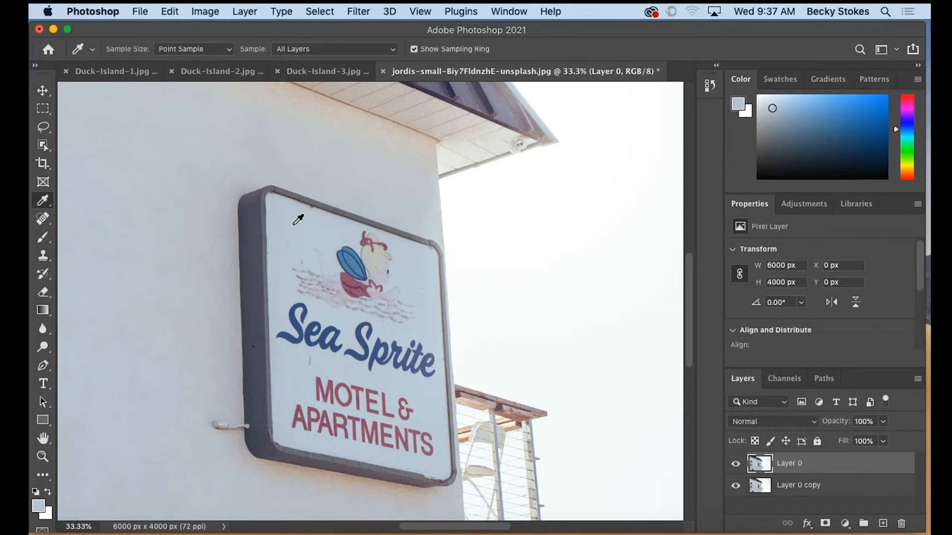
pyautogui.click(298, 223)
pyautogui.click(43, 237)
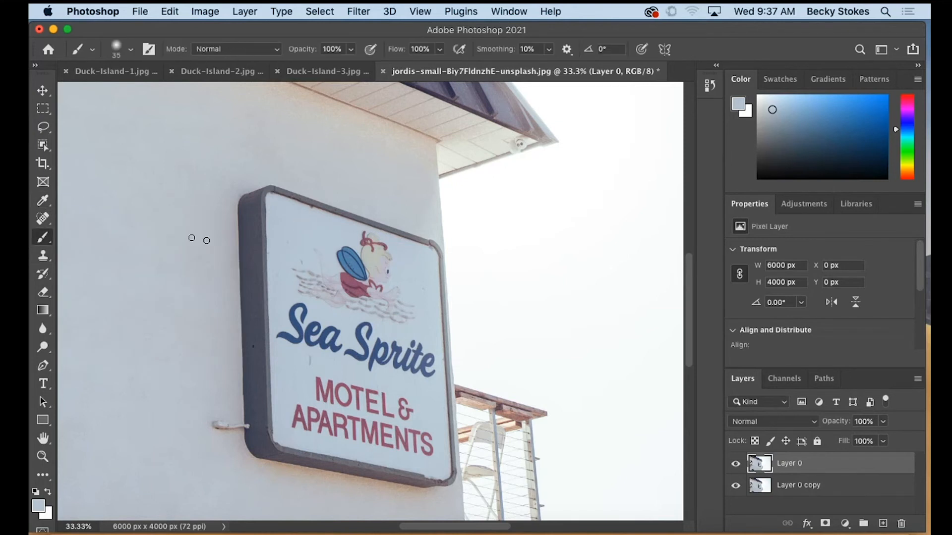
# Enlarge the brush to 70 and paint over the sign's illustration and all its lettering with the sampled colour.
pyautogui.press(']')
pyautogui.press(']')
pyautogui.moveTo(374, 241)
pyautogui.mouseDown()
pyautogui.moveTo(353, 235)
pyautogui.moveTo(389, 246)
pyautogui.moveTo(365, 238)
pyautogui.moveTo(369, 259)
pyautogui.moveTo(339, 255)
pyautogui.moveTo(399, 268)
pyautogui.moveTo(325, 256)
pyautogui.moveTo(359, 256)
pyautogui.moveTo(346, 252)
pyautogui.moveTo(334, 270)
pyautogui.moveTo(327, 263)
pyautogui.moveTo(375, 297)
pyautogui.moveTo(379, 277)
pyautogui.moveTo(396, 305)
pyautogui.moveTo(401, 298)
pyautogui.moveTo(395, 320)
pyautogui.moveTo(405, 325)
pyautogui.moveTo(315, 284)
pyautogui.moveTo(324, 295)
pyautogui.moveTo(296, 273)
pyautogui.moveTo(308, 272)
pyautogui.moveTo(321, 295)
pyautogui.moveTo(353, 293)
pyautogui.moveTo(342, 292)
pyautogui.moveTo(358, 301)
pyautogui.moveTo(304, 266)
pyautogui.mouseUp()
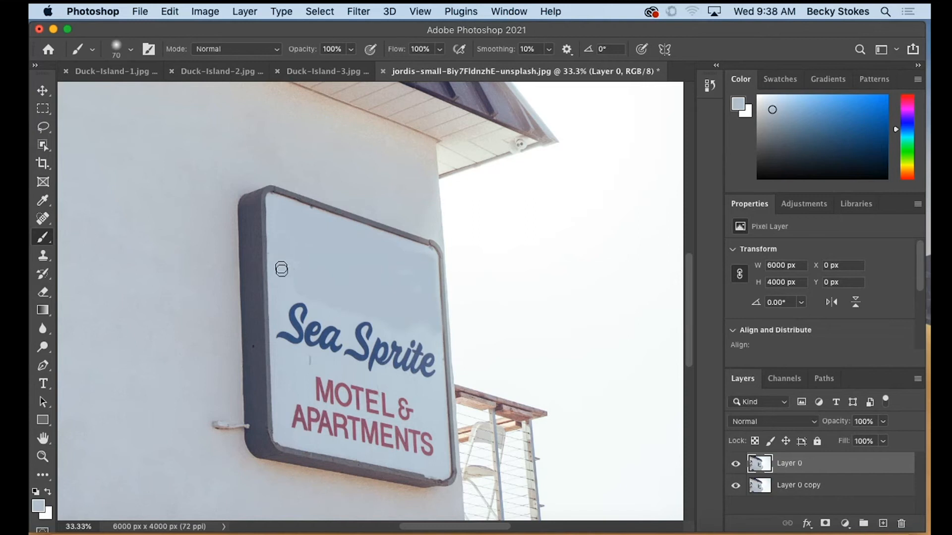
pyautogui.moveTo(285, 339)
pyautogui.mouseDown()
pyautogui.moveTo(294, 310)
pyautogui.moveTo(299, 351)
pyautogui.moveTo(299, 287)
pyautogui.moveTo(291, 334)
pyautogui.moveTo(280, 339)
pyautogui.moveTo(321, 352)
pyautogui.moveTo(306, 355)
pyautogui.moveTo(366, 339)
pyautogui.moveTo(323, 337)
pyautogui.moveTo(358, 323)
pyautogui.moveTo(319, 305)
pyautogui.moveTo(316, 330)
pyautogui.moveTo(351, 347)
pyautogui.moveTo(388, 342)
pyautogui.moveTo(345, 339)
pyautogui.moveTo(379, 328)
pyautogui.moveTo(351, 338)
pyautogui.moveTo(411, 347)
pyautogui.moveTo(398, 342)
pyautogui.moveTo(391, 369)
pyautogui.moveTo(428, 378)
pyautogui.moveTo(424, 331)
pyautogui.moveTo(407, 320)
pyautogui.moveTo(397, 357)
pyautogui.moveTo(425, 359)
pyautogui.moveTo(431, 338)
pyautogui.moveTo(439, 384)
pyautogui.moveTo(418, 355)
pyautogui.mouseUp()
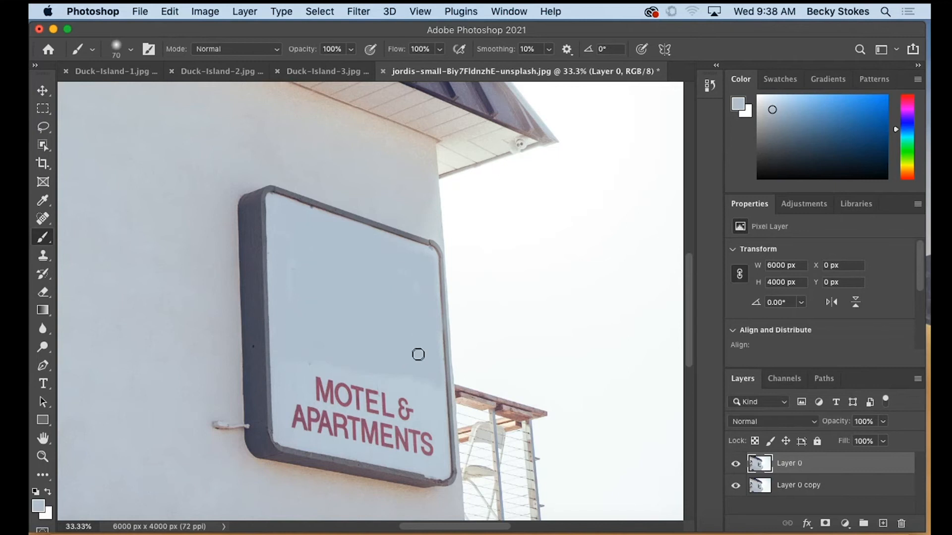
pyautogui.moveTo(282, 397)
pyautogui.mouseDown()
pyautogui.moveTo(290, 416)
pyautogui.moveTo(274, 393)
pyautogui.moveTo(282, 438)
pyautogui.mouseUp()
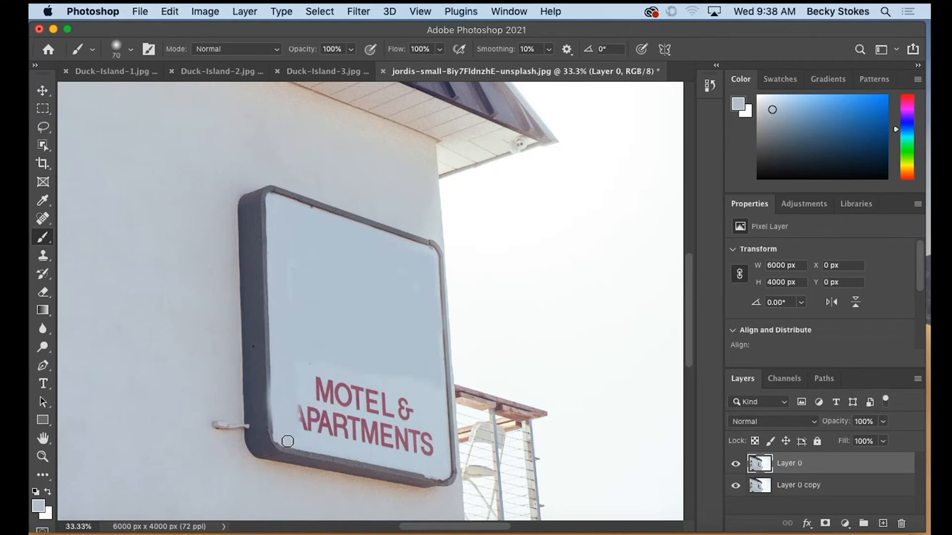
pyautogui.press('super+z')
pyautogui.moveTo(277, 363)
pyautogui.mouseDown()
pyautogui.moveTo(357, 445)
pyautogui.moveTo(301, 424)
pyautogui.moveTo(366, 432)
pyautogui.moveTo(293, 420)
pyautogui.moveTo(331, 406)
pyautogui.moveTo(320, 376)
pyautogui.moveTo(344, 400)
pyautogui.moveTo(372, 404)
pyautogui.moveTo(358, 390)
pyautogui.moveTo(385, 394)
pyautogui.moveTo(353, 405)
pyautogui.moveTo(380, 382)
pyautogui.moveTo(364, 371)
pyautogui.moveTo(367, 391)
pyautogui.moveTo(394, 383)
pyautogui.moveTo(351, 403)
pyautogui.moveTo(369, 403)
pyautogui.moveTo(384, 387)
pyautogui.moveTo(419, 399)
pyautogui.moveTo(409, 398)
pyautogui.moveTo(417, 399)
pyautogui.moveTo(410, 417)
pyautogui.moveTo(319, 408)
pyautogui.moveTo(411, 439)
pyautogui.moveTo(334, 434)
pyautogui.moveTo(395, 448)
pyautogui.moveTo(358, 440)
pyautogui.moveTo(434, 444)
pyautogui.moveTo(353, 422)
pyautogui.moveTo(418, 440)
pyautogui.moveTo(402, 450)
pyautogui.moveTo(417, 451)
pyautogui.moveTo(427, 409)
pyautogui.moveTo(416, 376)
pyautogui.mouseUp()
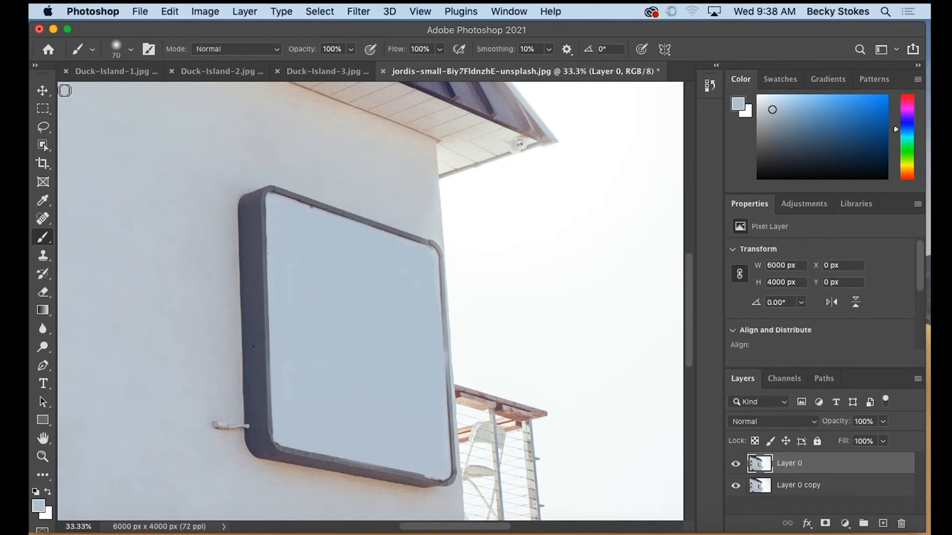
# Duplicate the painted Layer 0 directly beneath itself and hide both underlying copies, keeping Layer 0 active.
pyautogui.click(43, 90)
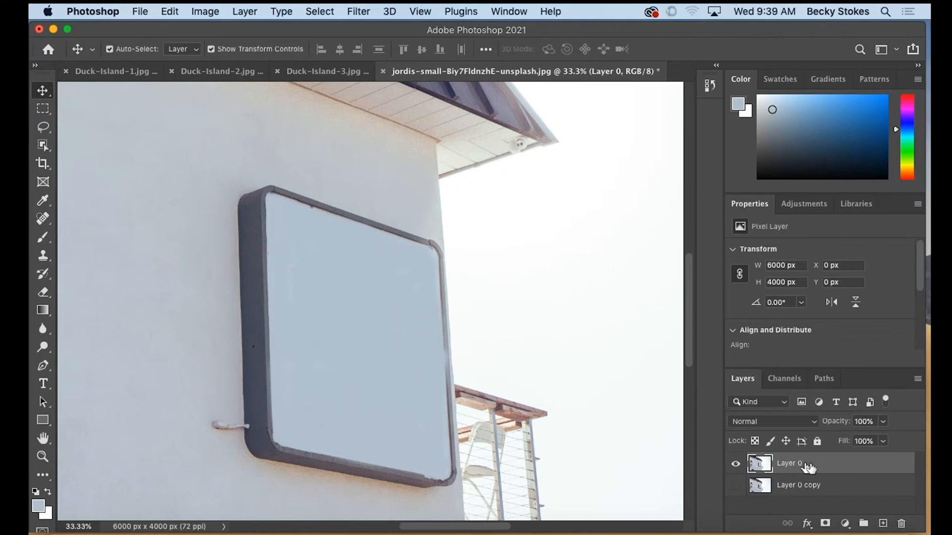
pyautogui.moveTo(798, 466); pyautogui.dragTo(798, 476)
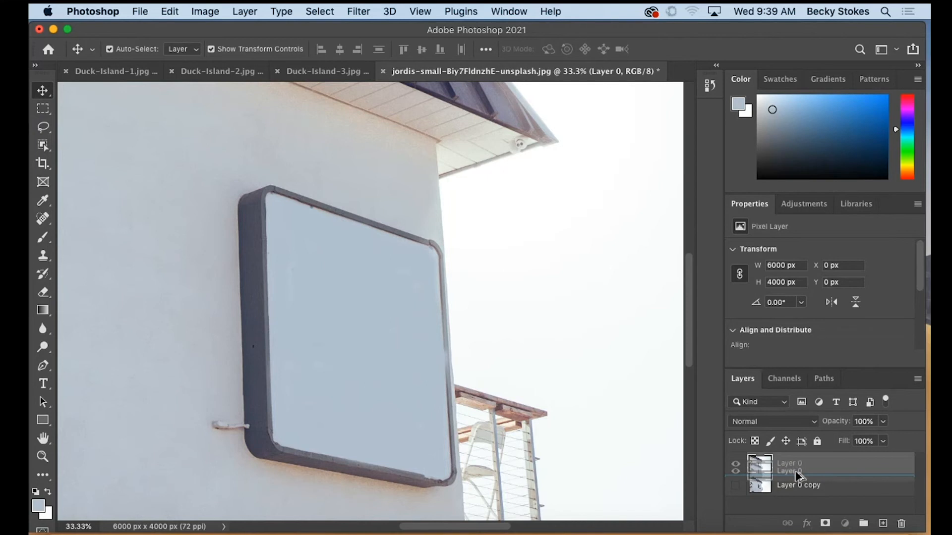
pyautogui.moveTo(798, 476); pyautogui.dragTo(797, 476)
pyautogui.click(756, 465)
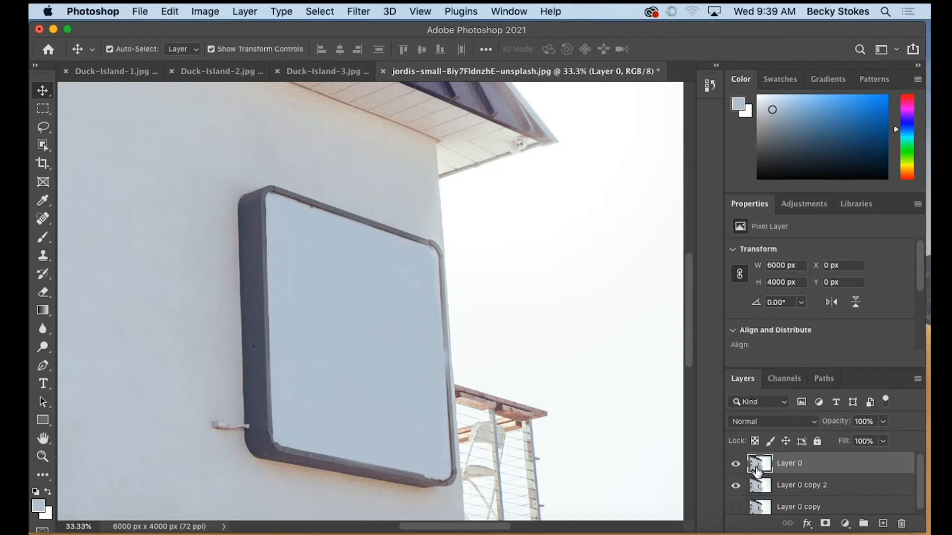
pyautogui.click(736, 485)
# Copy the selected artwork from Duck-Island-2.jpg and return to the motel sign photo.
pyautogui.click(43, 456)
pyautogui.click(135, 49)
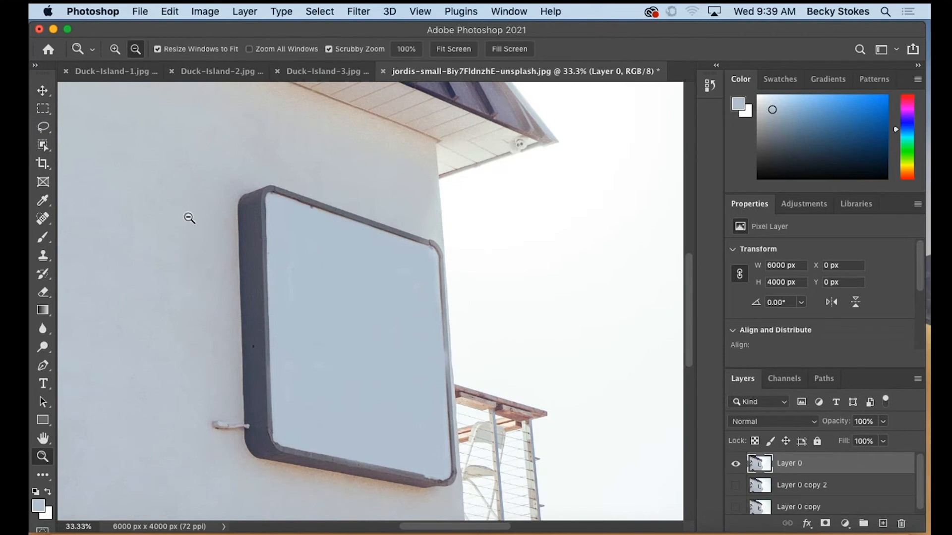
pyautogui.click(171, 242)
pyautogui.click(172, 242)
pyautogui.click(42, 90)
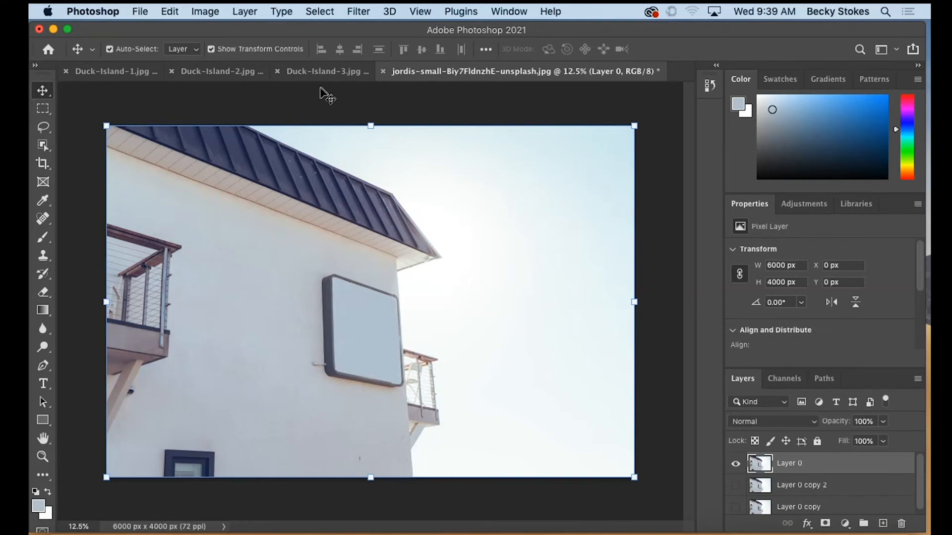
pyautogui.click(322, 72)
pyautogui.click(213, 73)
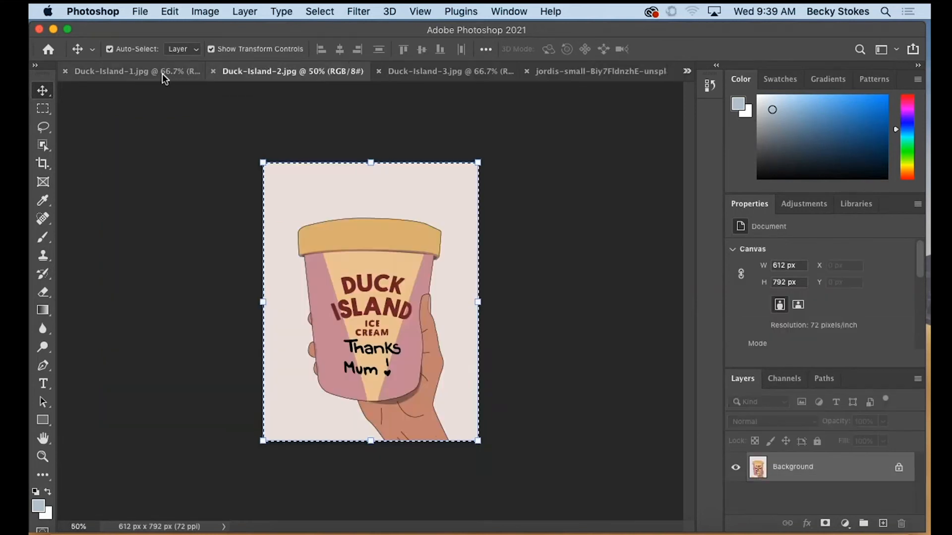
pyautogui.click(181, 78)
pyautogui.click(318, 75)
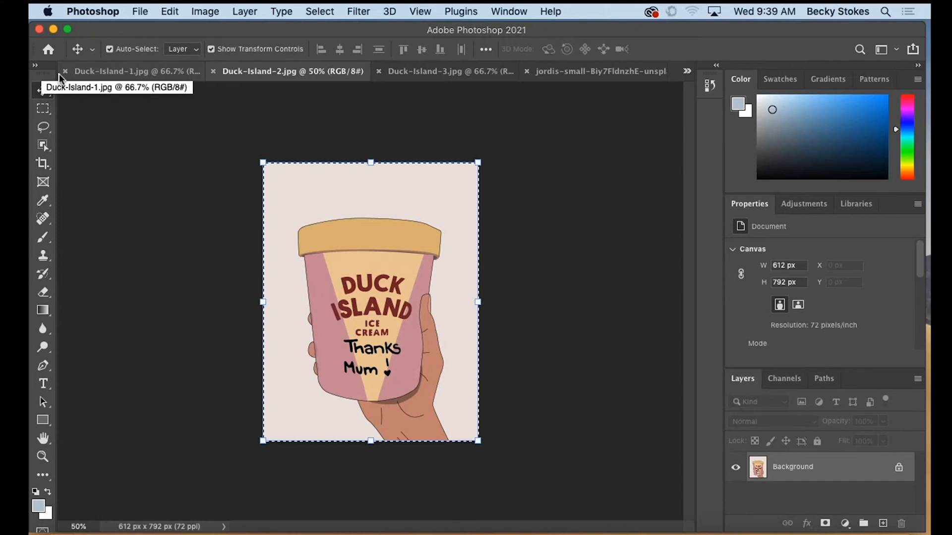
pyautogui.click(168, 12)
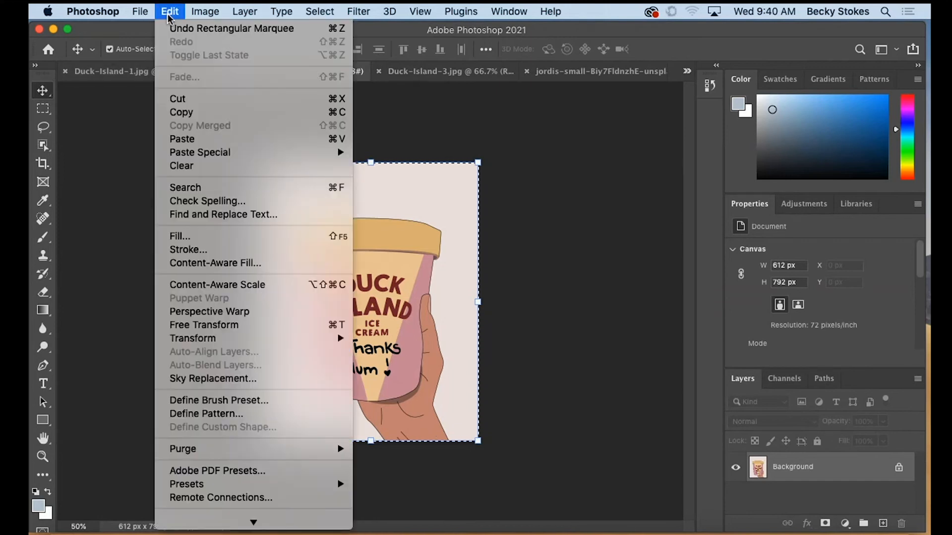
pyautogui.click(240, 112)
pyautogui.click(546, 79)
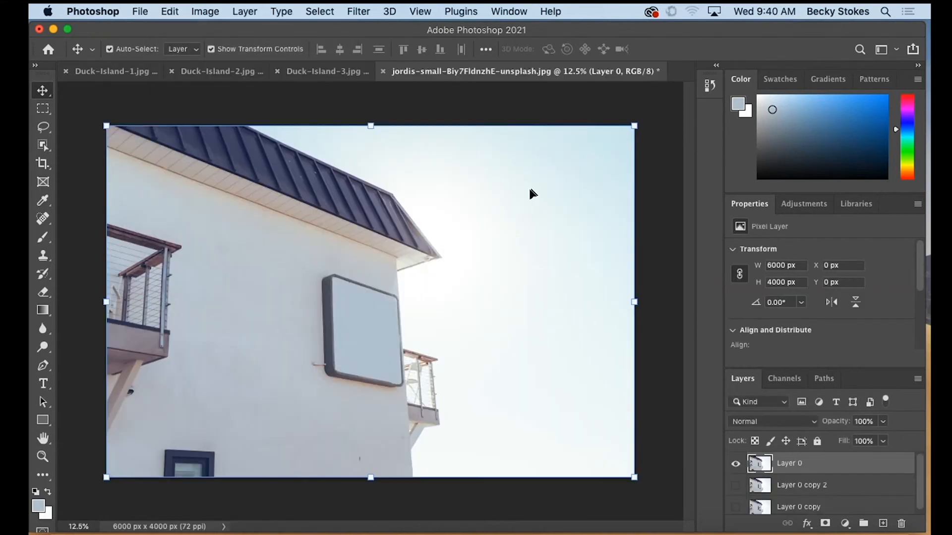
# Open the Vanishing Point filter on Layer 0 and ready the Create Plane tool for the blank sign.
pyautogui.click(361, 11)
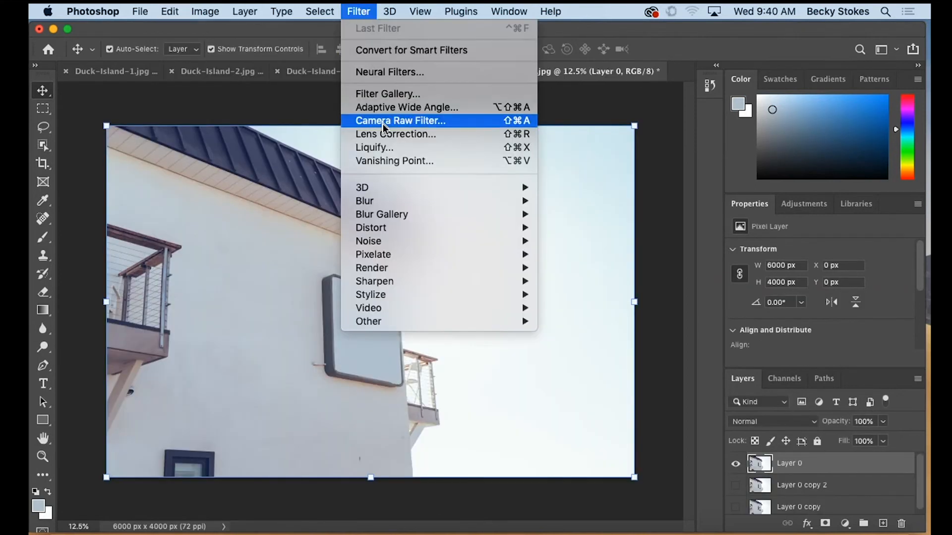
pyautogui.click(393, 161)
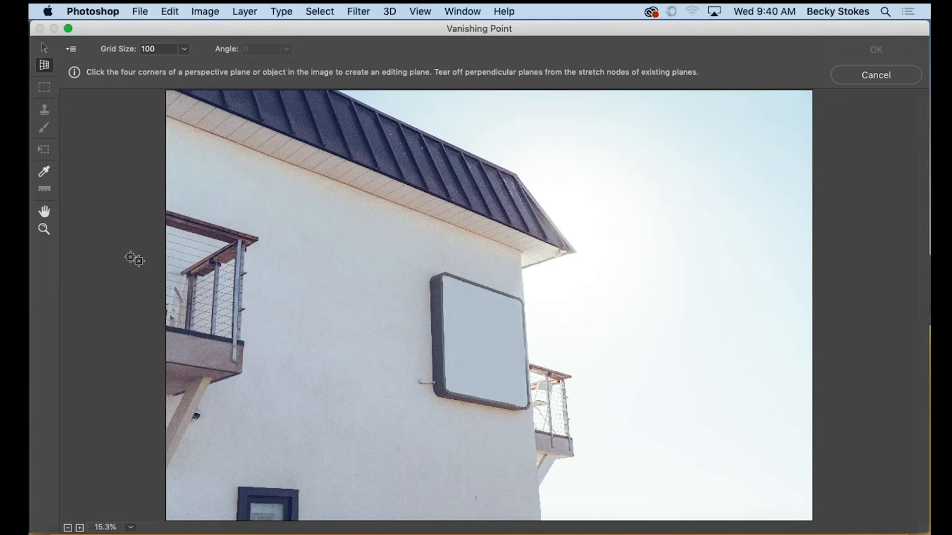
pyautogui.click(130, 527)
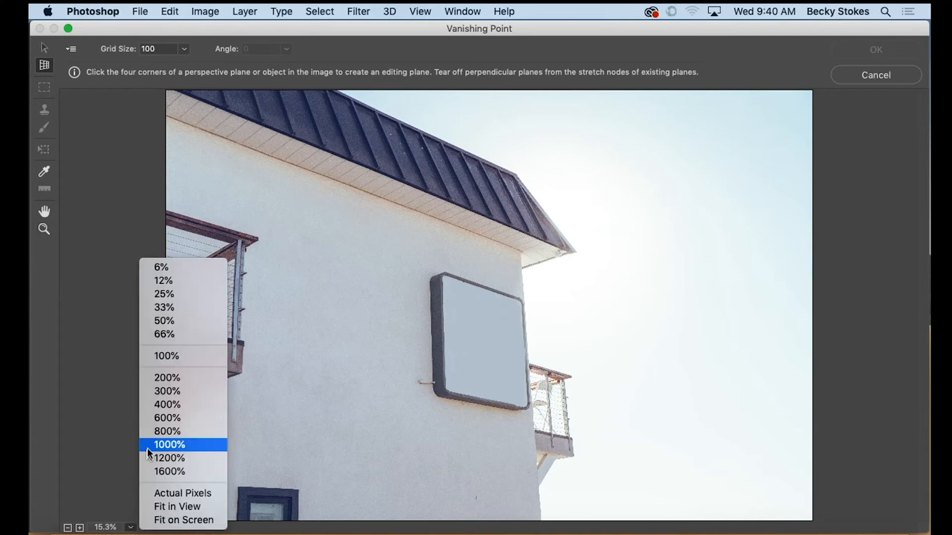
pyautogui.click(174, 320)
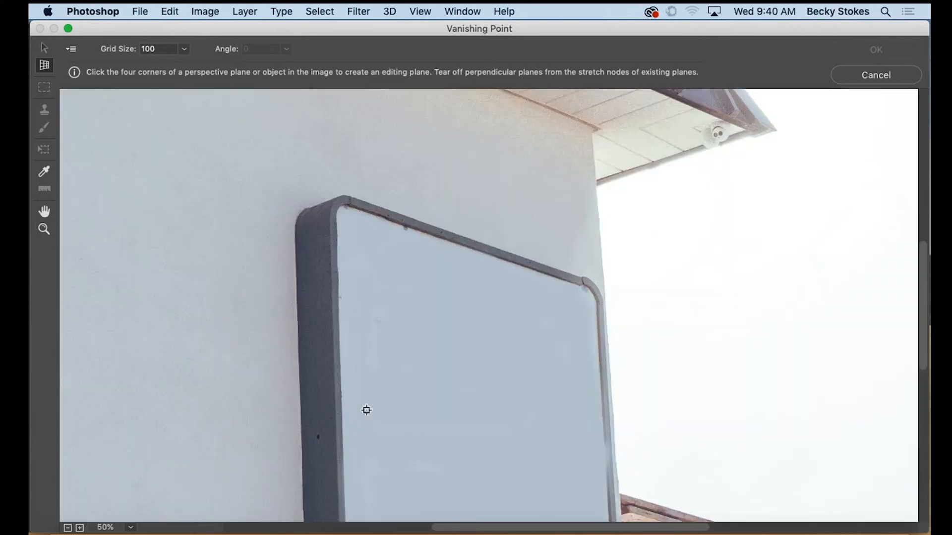
pyautogui.click(44, 211)
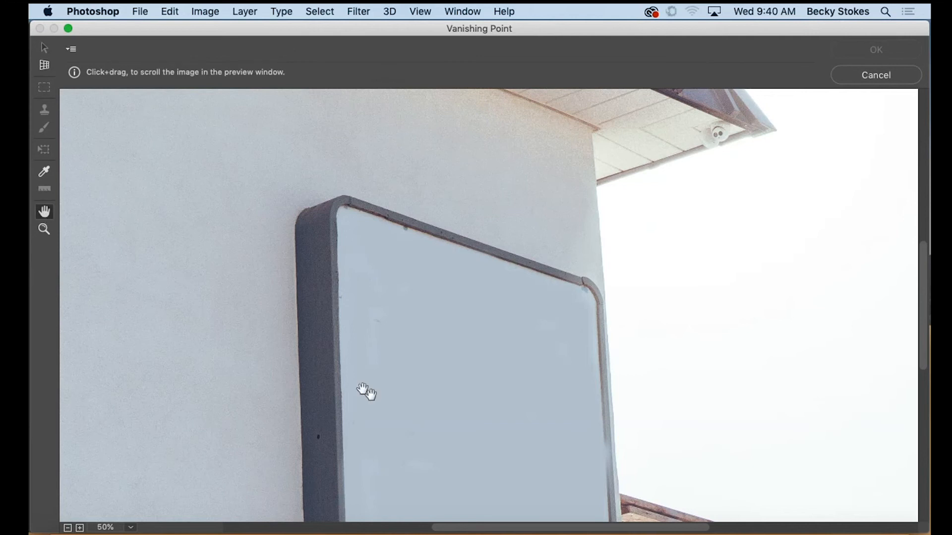
pyautogui.moveTo(366, 391); pyautogui.dragTo(301, 289)
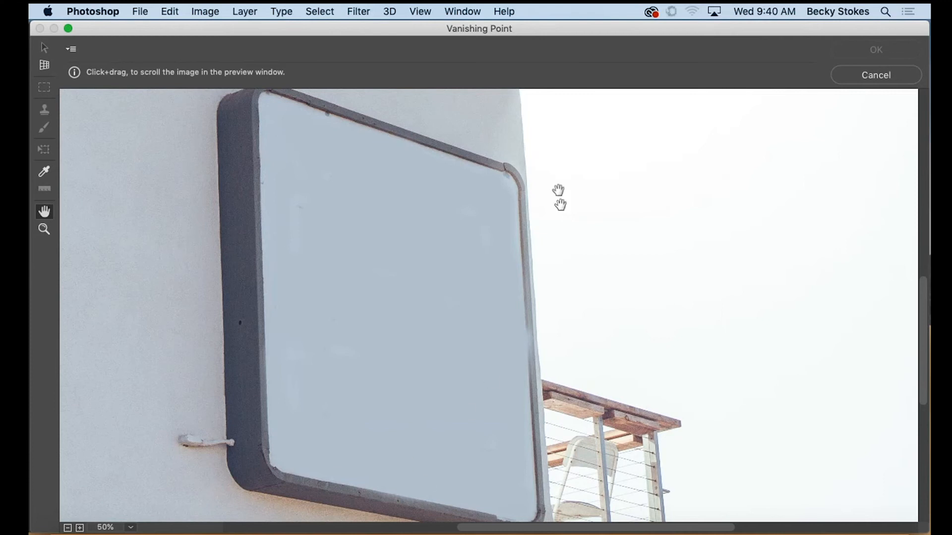
pyautogui.moveTo(435, 220); pyautogui.dragTo(429, 240)
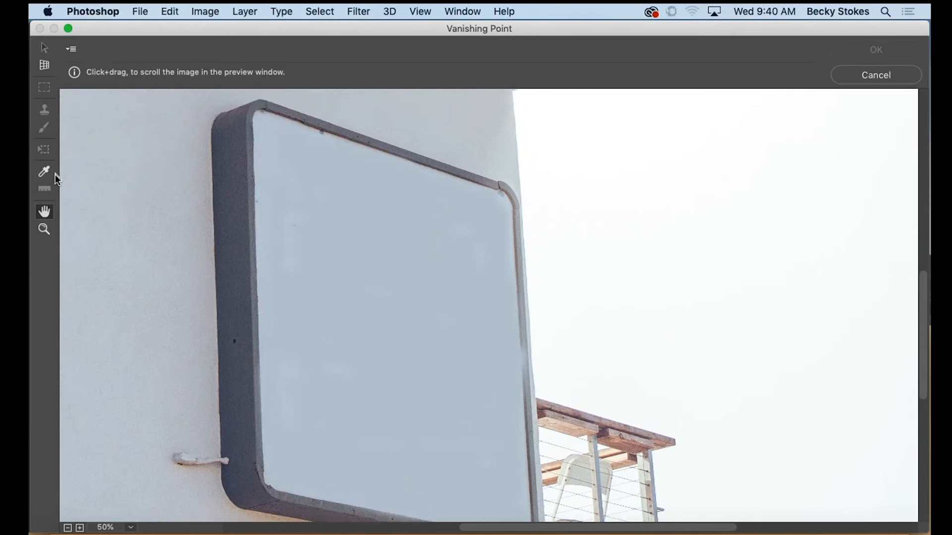
pyautogui.click(44, 65)
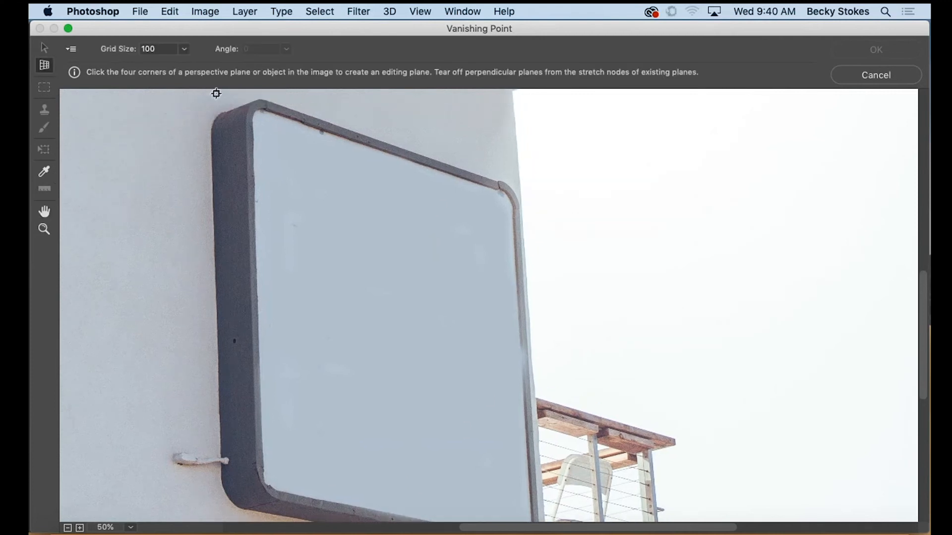
# Create a perspective plane by placing its four corner nodes around the blank sign's front face.
pyautogui.click(250, 97)
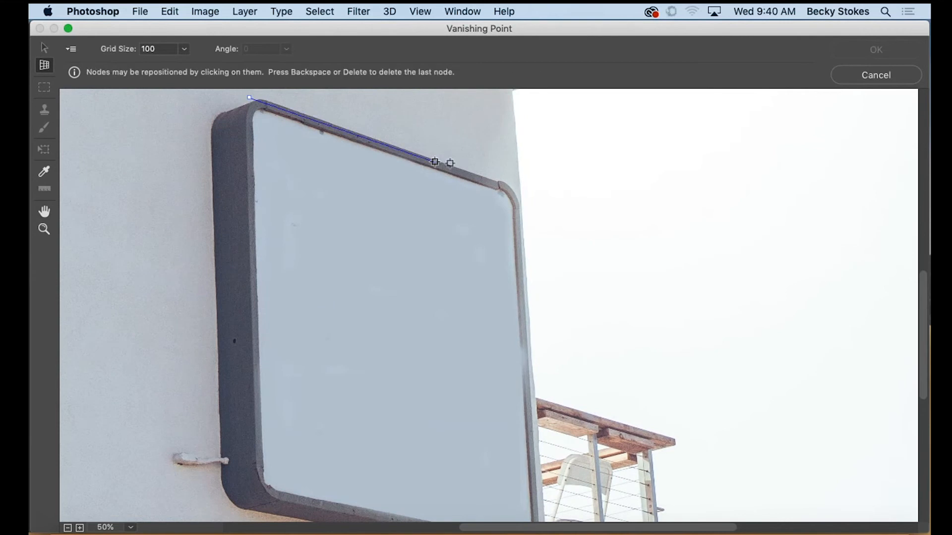
pyautogui.click(527, 190)
pyautogui.scroll(-5, 519, 351)
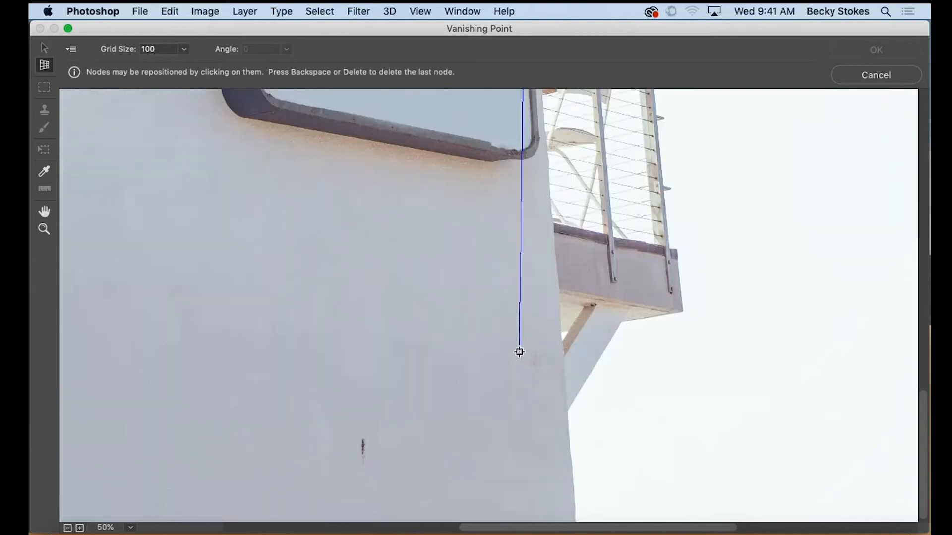
pyautogui.click(542, 160)
pyautogui.scroll(4, 245, 113)
pyautogui.scroll(8, 245, 113)
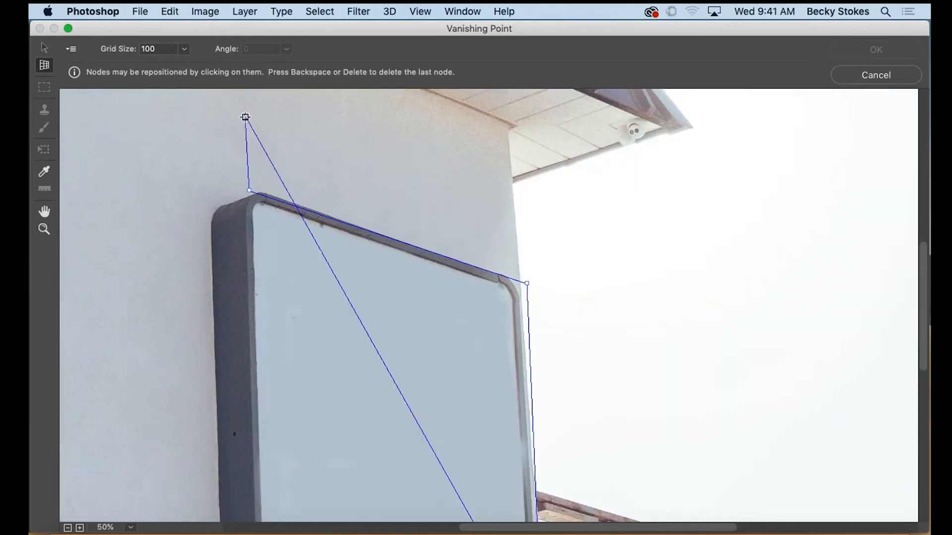
pyautogui.scroll(-1, 250, 233)
pyautogui.scroll(-3, 250, 231)
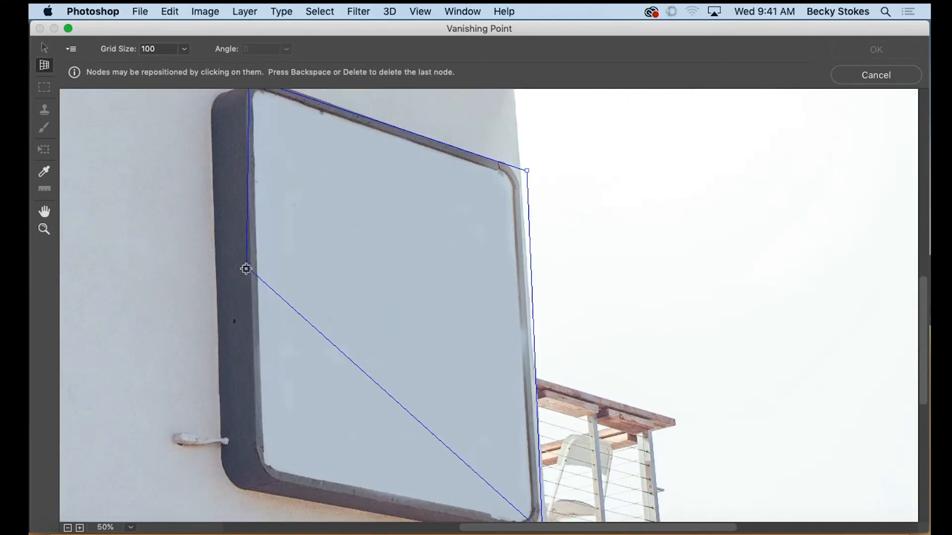
pyautogui.click(255, 477)
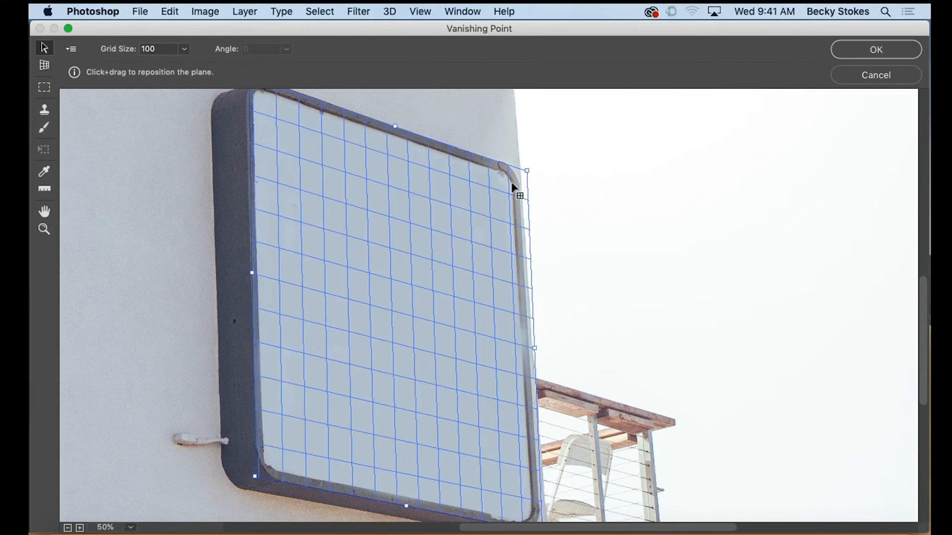
# Fine-tune the perspective plane's two upper corner nodes so the grid lines up with the sign's front frame.
pyautogui.moveTo(527, 170); pyautogui.dragTo(525, 170)
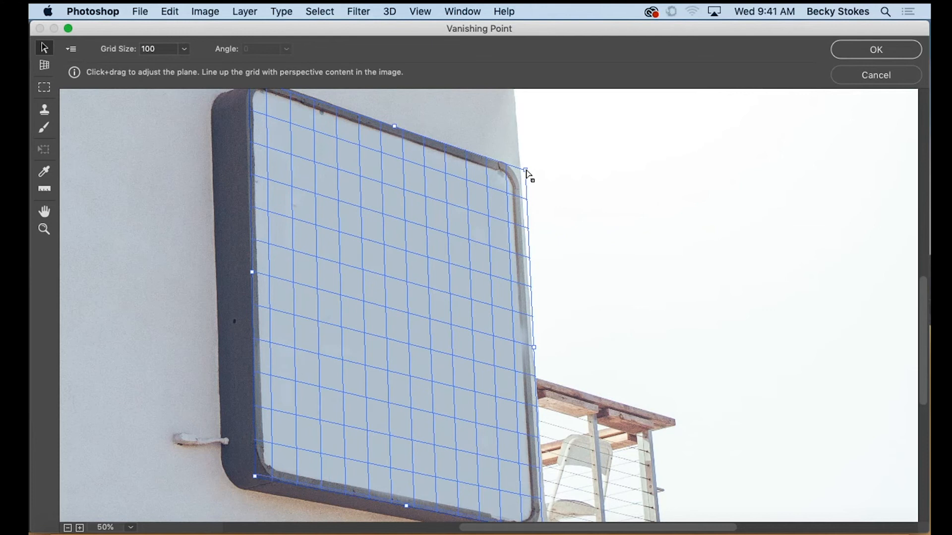
pyautogui.scroll(5, 255, 238)
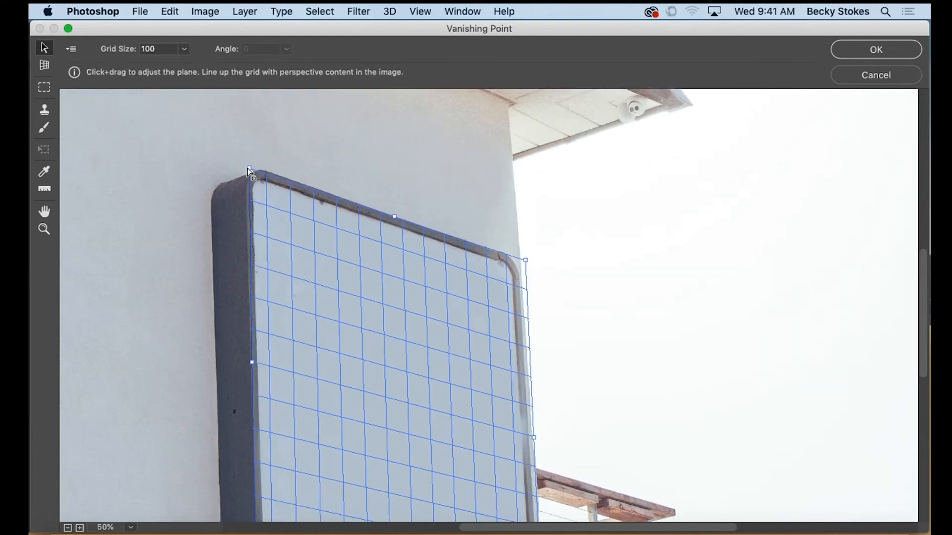
pyautogui.moveTo(249, 169)
pyautogui.mouseDown()
pyautogui.moveTo(215, 161)
pyautogui.moveTo(245, 165)
pyautogui.mouseUp()
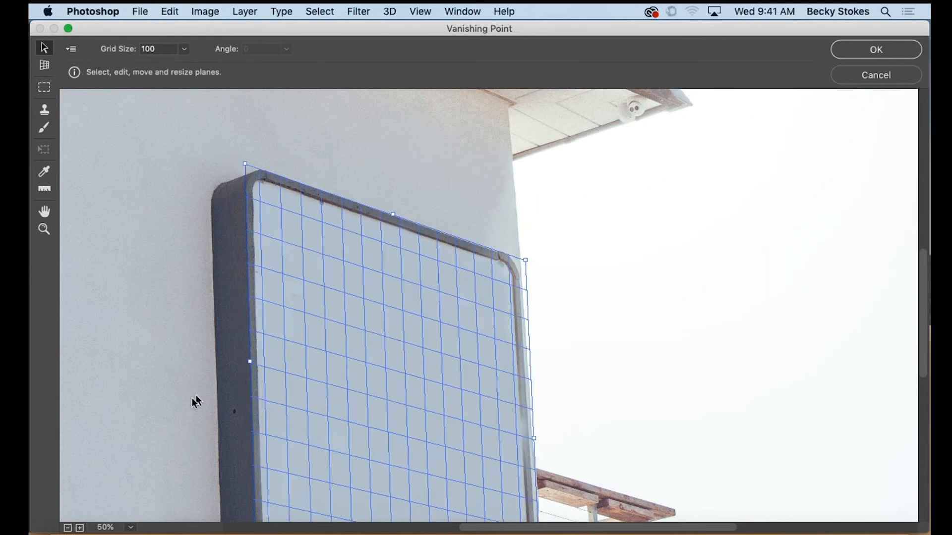
# Paste the copied Duck Island artwork into Vanishing Point and move it onto the sign's perspective plane.
pyautogui.click(67, 528)
pyautogui.click(67, 528)
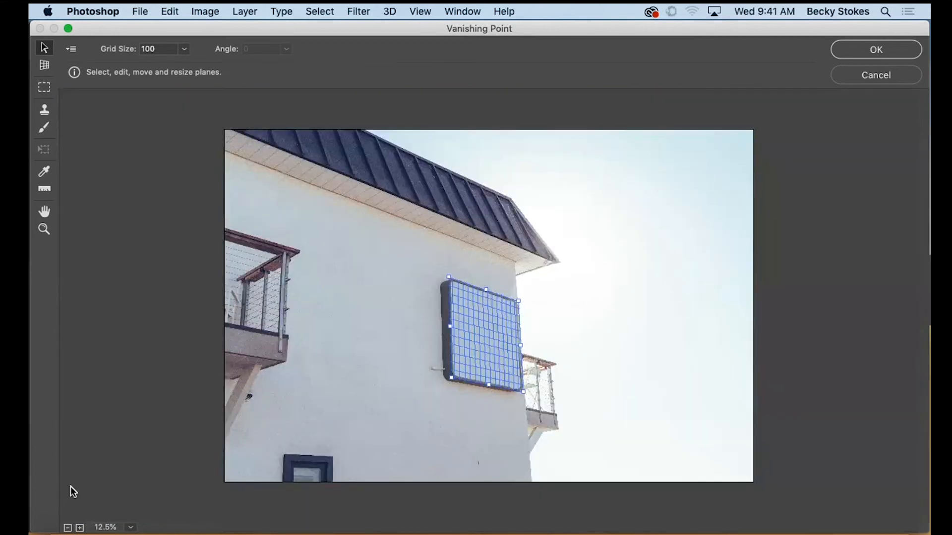
pyautogui.press('super+v')
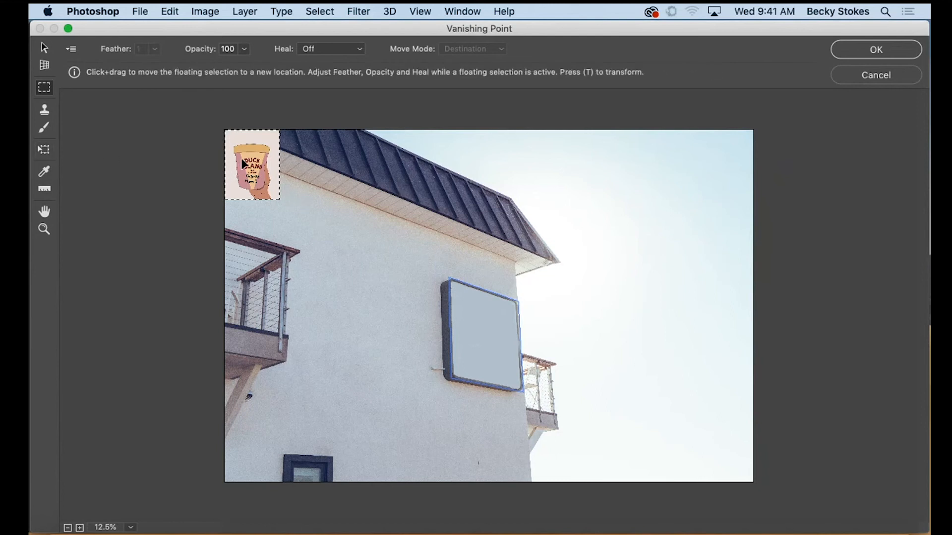
pyautogui.moveTo(242, 160); pyautogui.dragTo(472, 298)
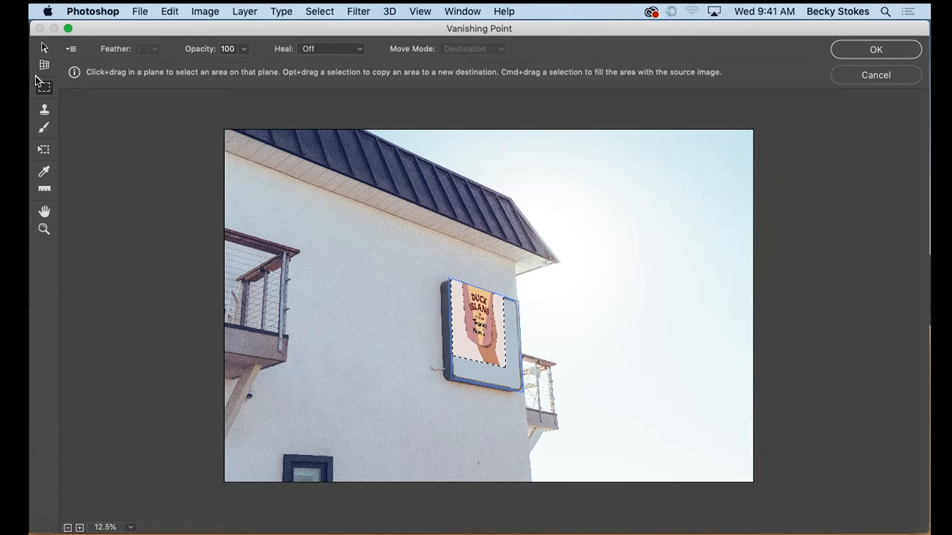
# Scale the floating artwork with the Transform tool to cover the whole sign face, reposition it and apply the filter.
pyautogui.click(44, 150)
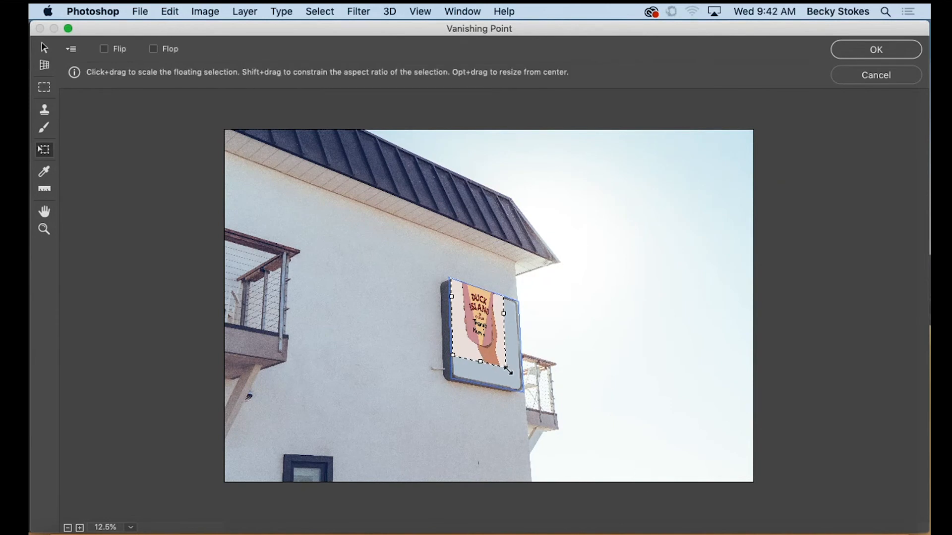
pyautogui.moveTo(508, 370); pyautogui.dragTo(526, 404)
pyautogui.moveTo(492, 328); pyautogui.dragTo(492, 338)
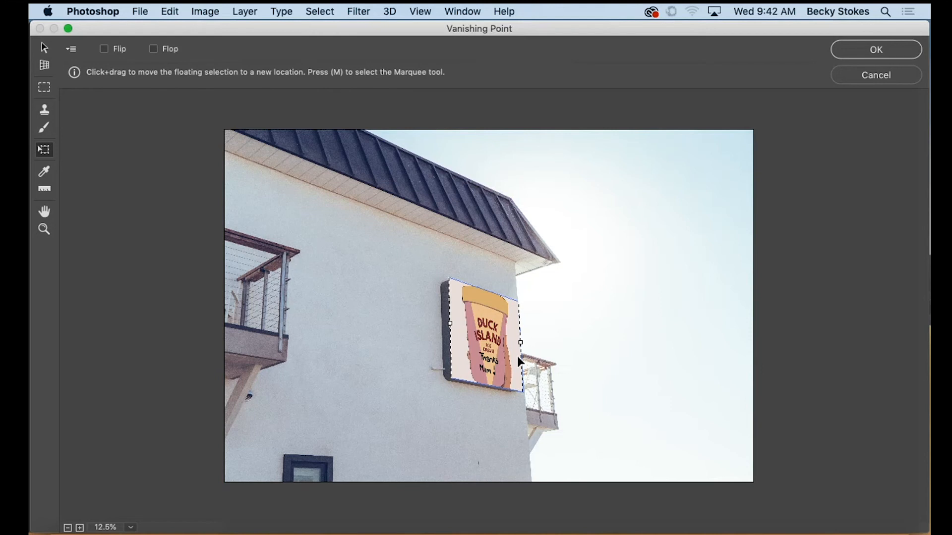
pyautogui.click(882, 50)
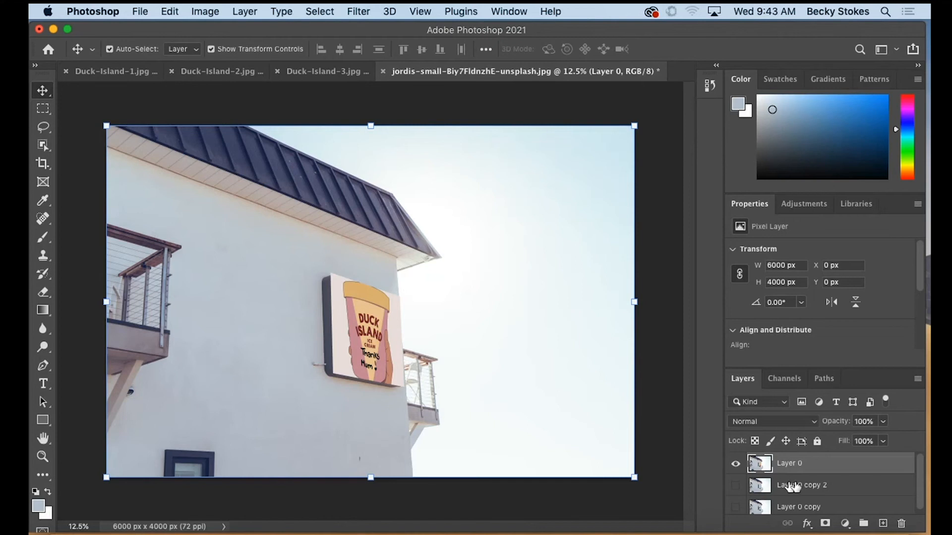
# Show Layer 0 copy 2 and lower Layer 0's opacity to 26% so the sign frame shows through the artwork.
pyautogui.click(736, 486)
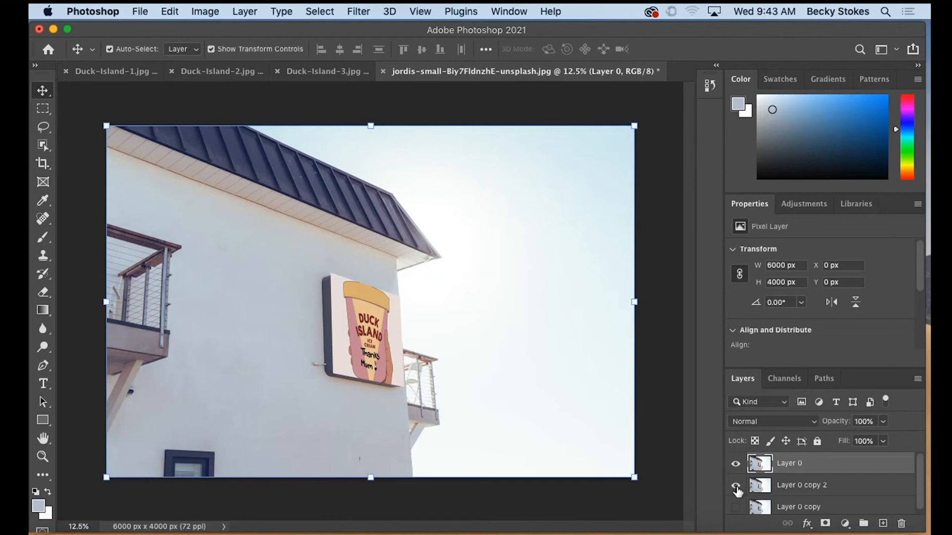
pyautogui.click(883, 422)
pyautogui.moveTo(867, 439); pyautogui.dragTo(846, 440)
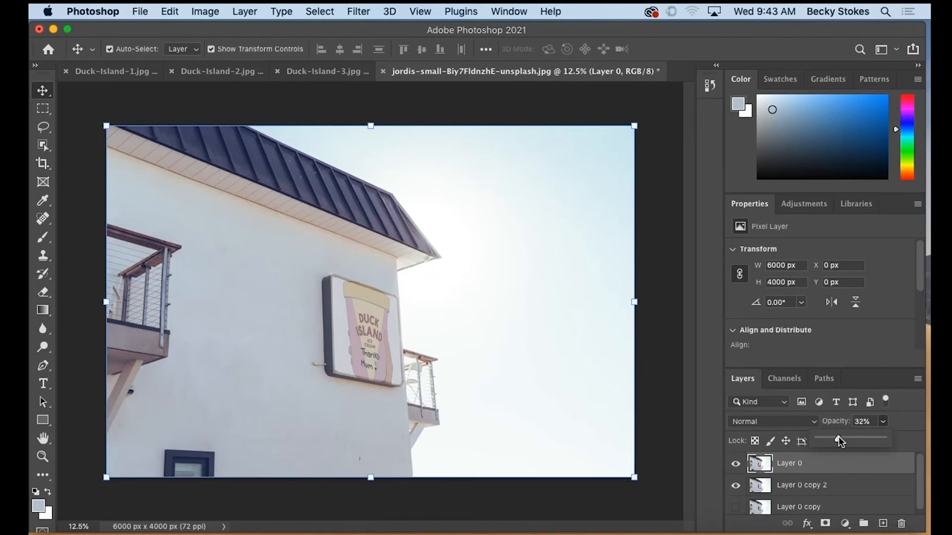
pyautogui.moveTo(837, 436); pyautogui.dragTo(835, 437)
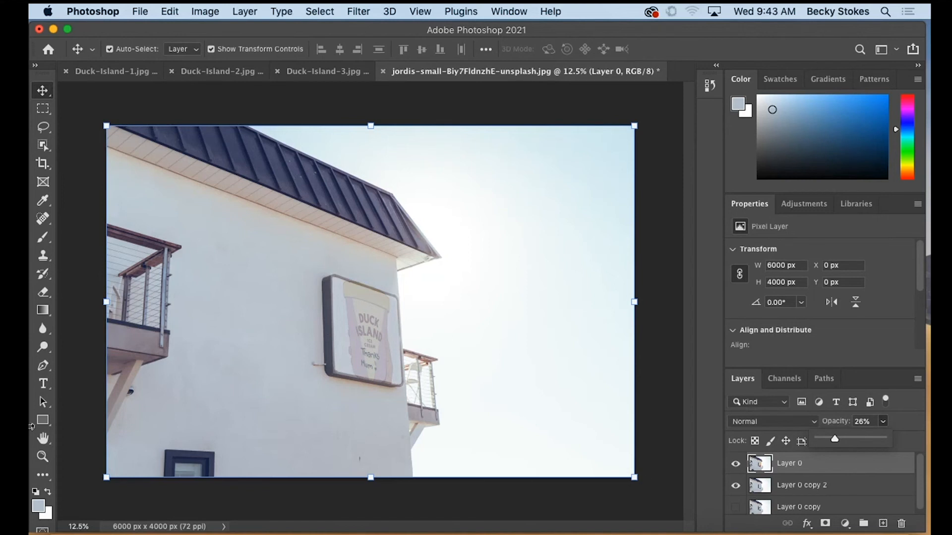
# Start a Pen tool path along the inner top edge of the sign frame and around its upper-left corner.
pyautogui.click(43, 457)
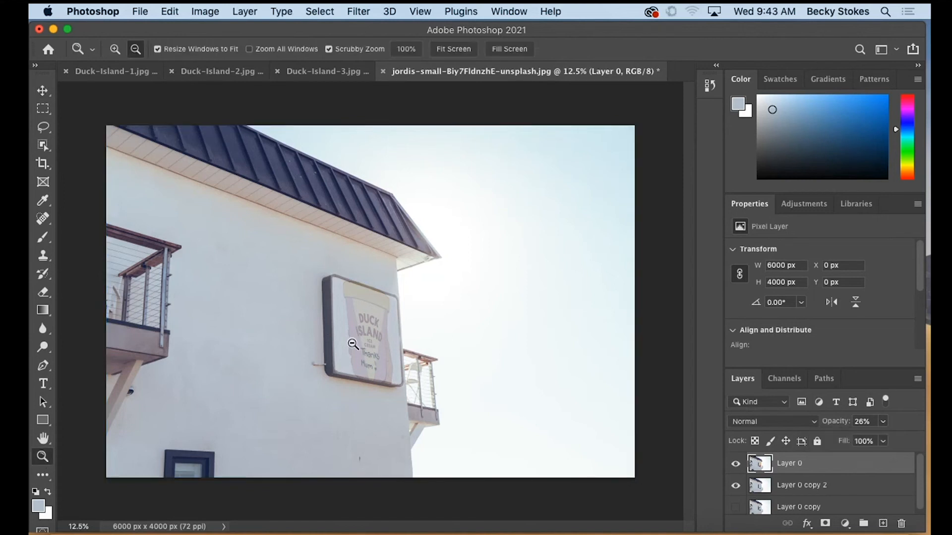
pyautogui.click(115, 48)
pyautogui.click(391, 337)
pyautogui.click(341, 350)
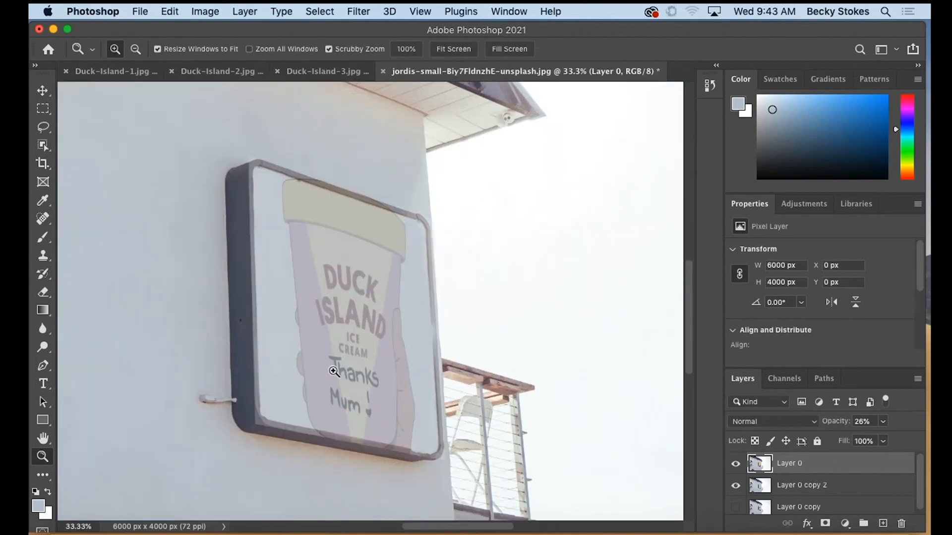
pyautogui.click(340, 350)
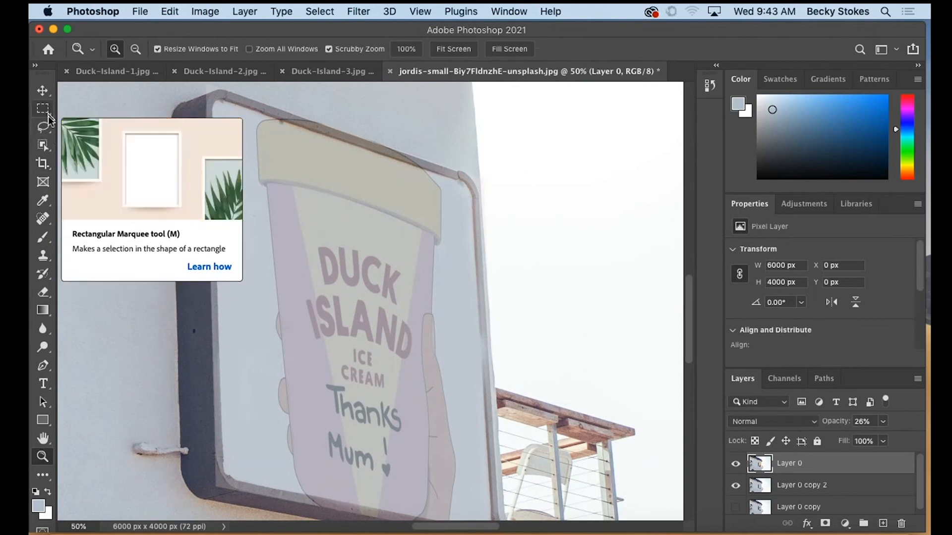
pyautogui.click(37, 364)
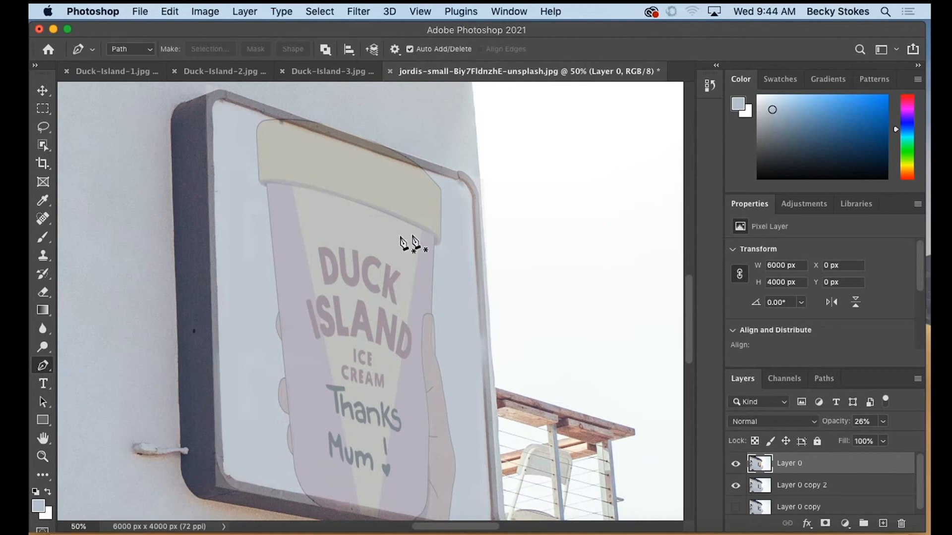
pyautogui.click(461, 182)
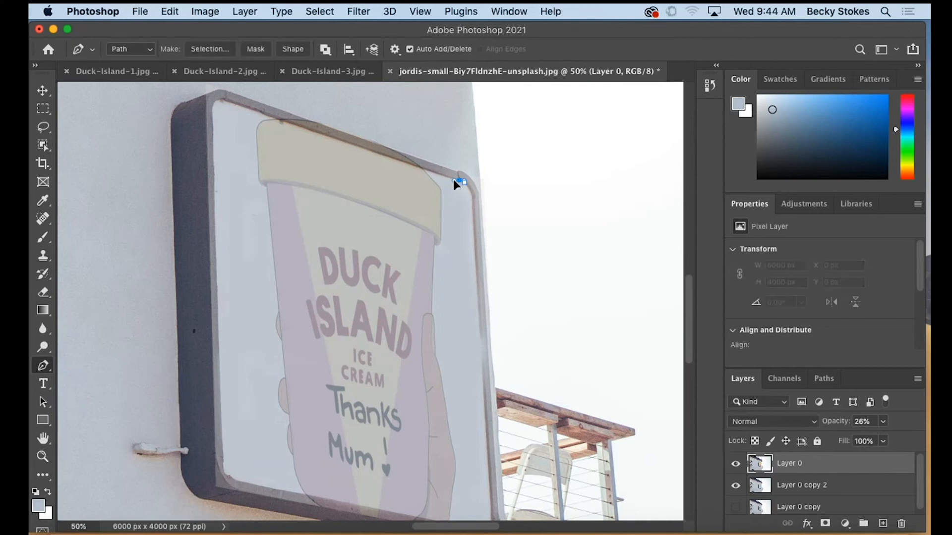
pyautogui.click(227, 102)
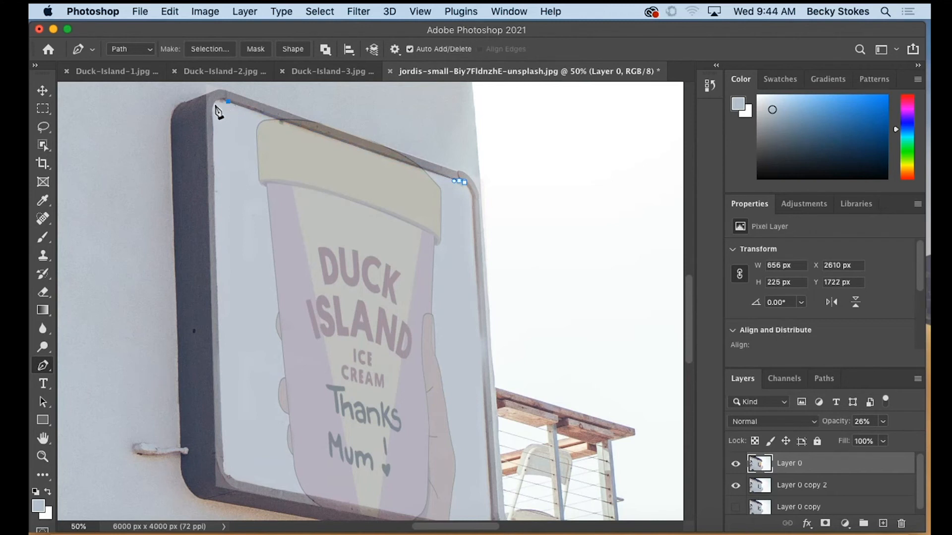
pyautogui.moveTo(212, 113); pyautogui.dragTo(215, 117)
pyautogui.click(214, 140)
pyautogui.click(214, 160)
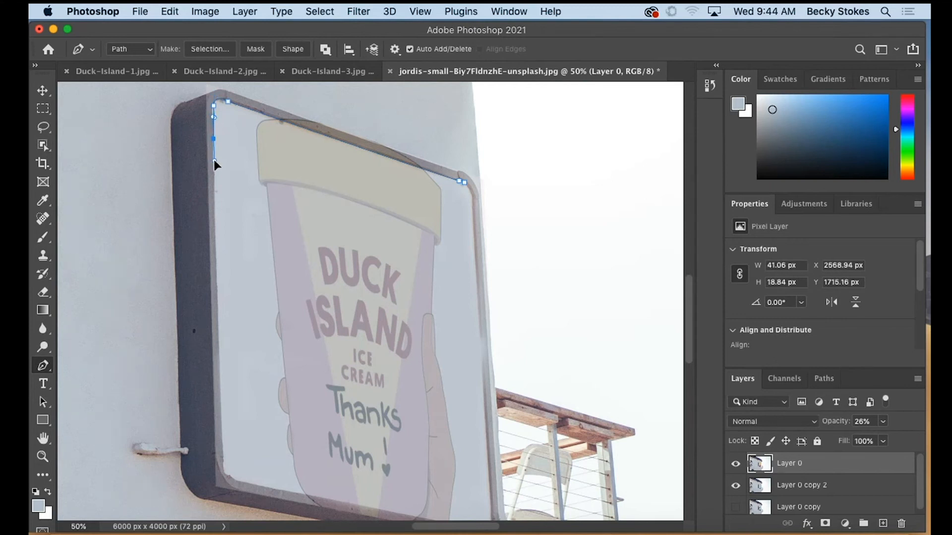
# Continue the path down the frame's inner left edge and curve it around the lower-left corner.
pyautogui.click(221, 423)
pyautogui.scroll(-1, 229, 456)
pyautogui.scroll(-2, 229, 456)
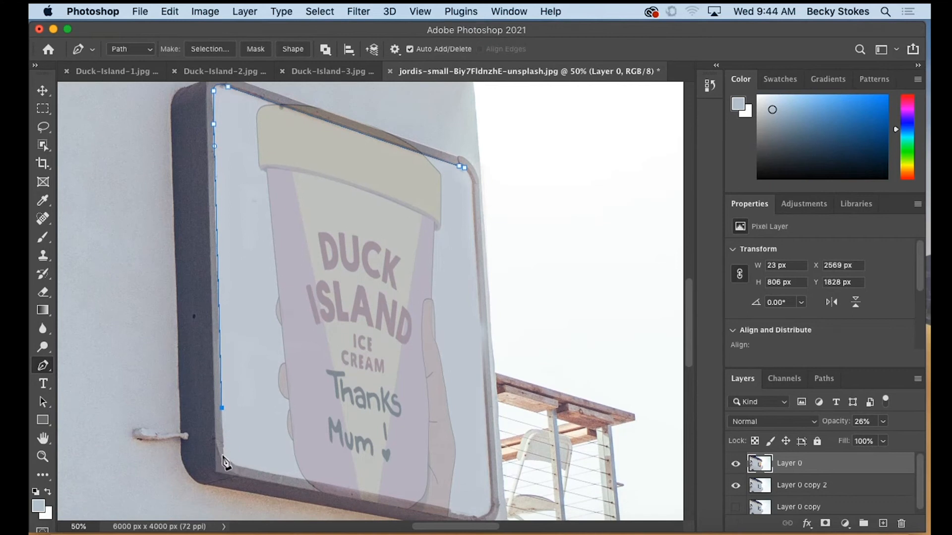
pyautogui.click(224, 455)
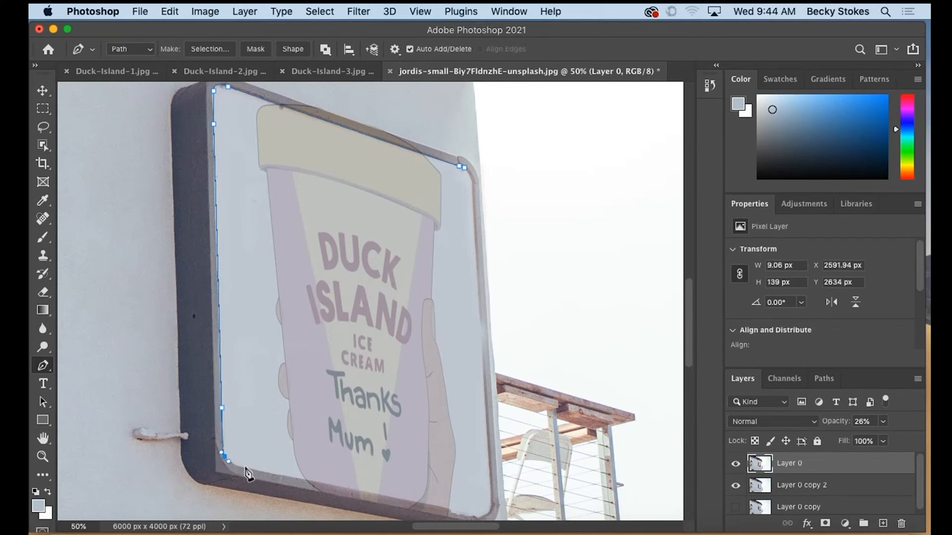
pyautogui.moveTo(247, 469); pyautogui.dragTo(258, 471)
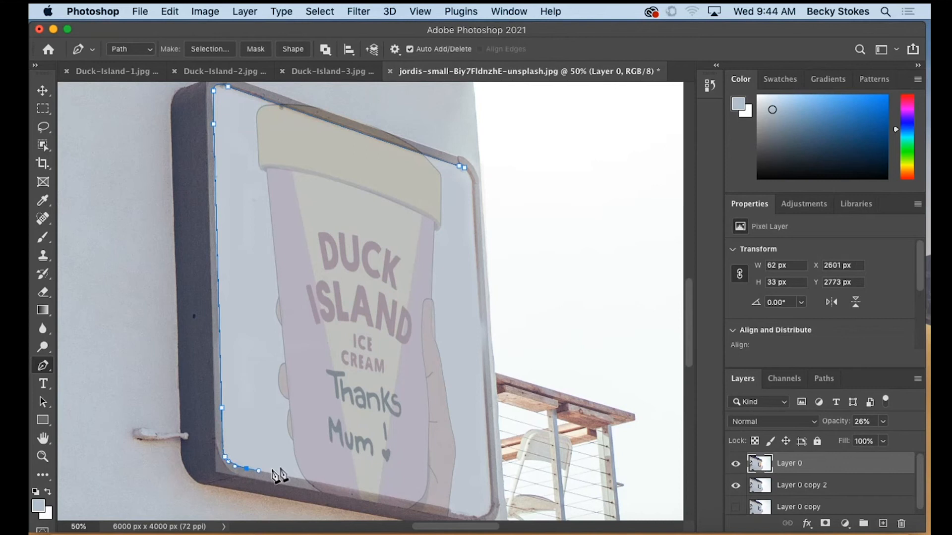
# Extend the path along the frame's inner bottom edge and around its lower-right corner.
pyautogui.scroll(-2, 391, 453)
pyautogui.scroll(-3, 390, 453)
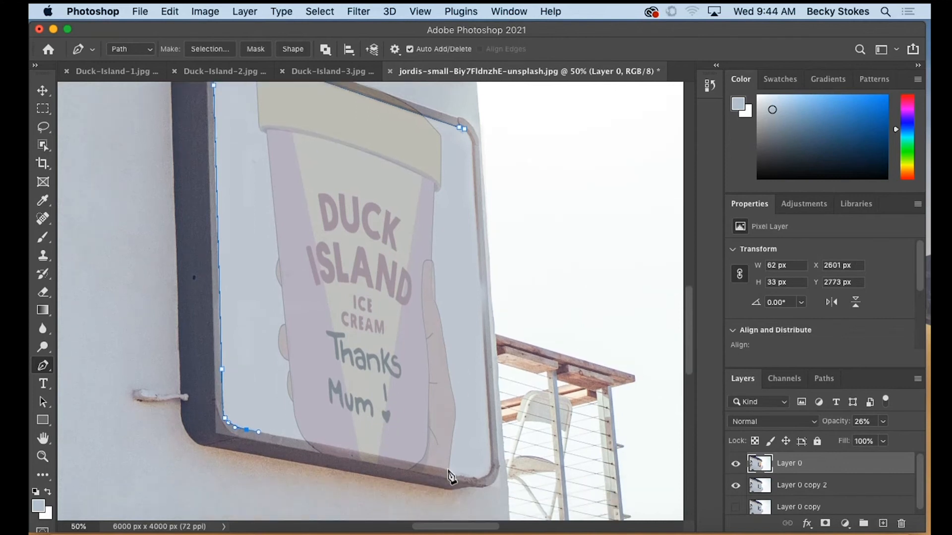
pyautogui.moveTo(449, 471); pyautogui.dragTo(464, 478)
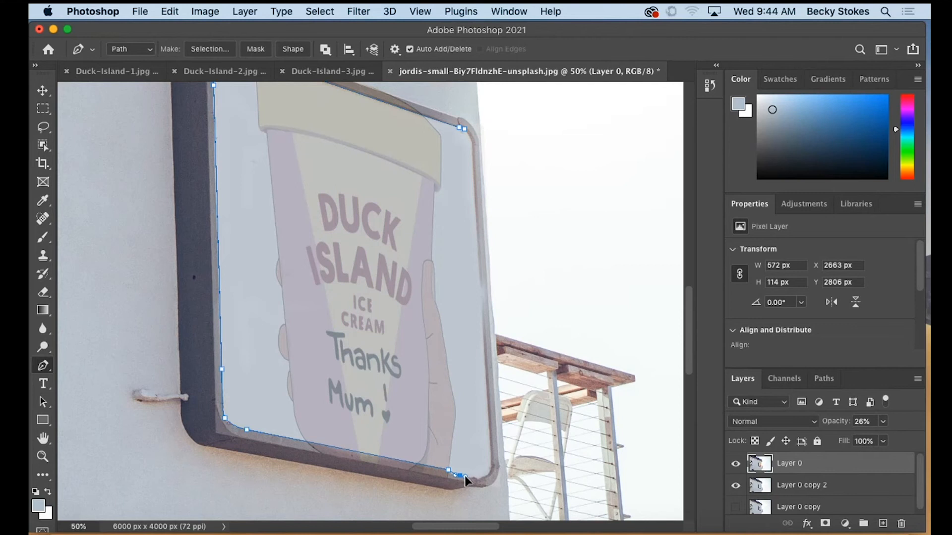
pyautogui.click(477, 479)
pyautogui.click(483, 481)
pyautogui.keyDown('alt'); pyautogui.click(478, 479); pyautogui.keyUp('alt')
pyautogui.click(491, 469)
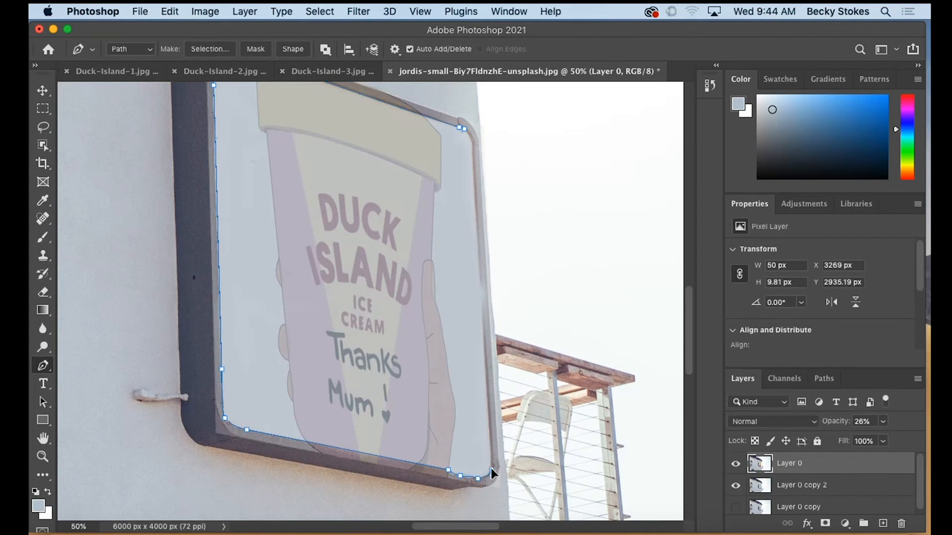
# Trace the path up the frame's inner right edge and close it at the starting anchor point.
pyautogui.click(481, 303)
pyautogui.scroll(2, 484, 282)
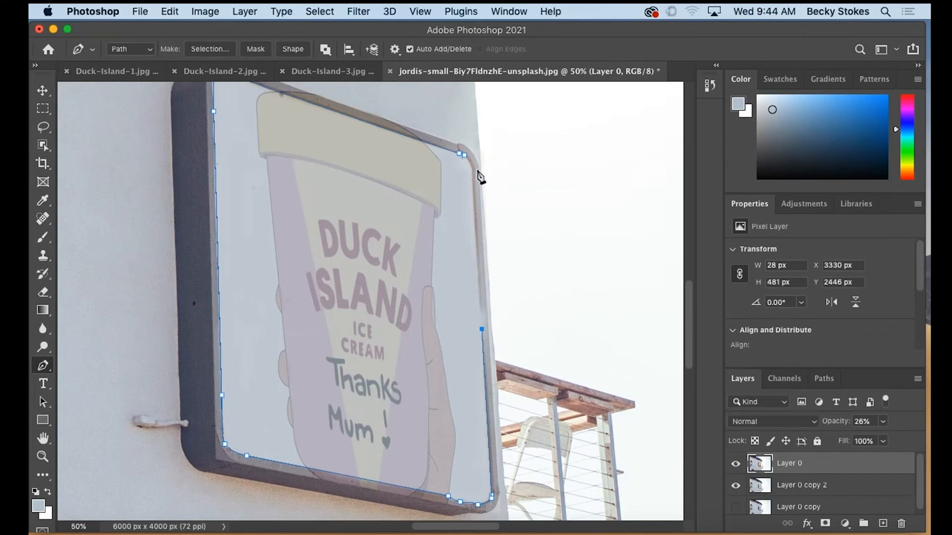
pyautogui.click(472, 175)
pyautogui.click(461, 155)
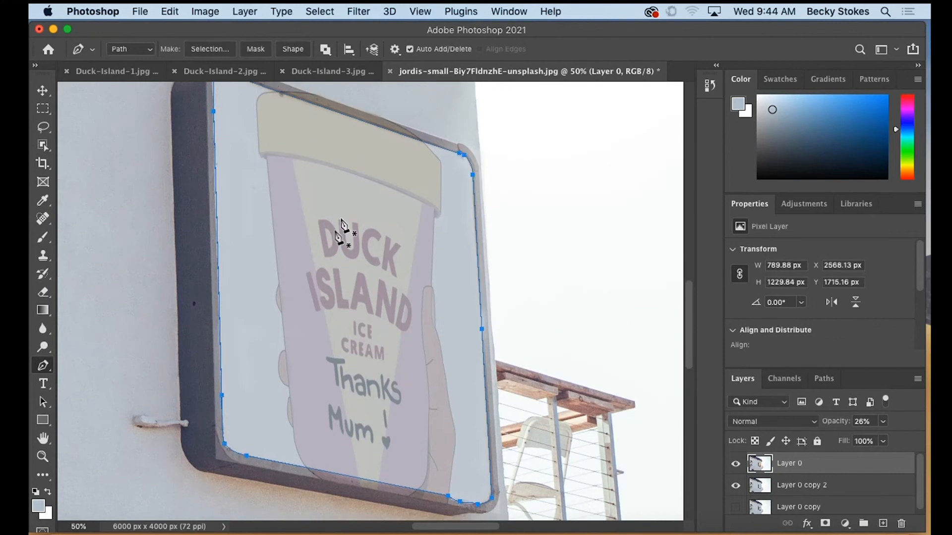
# Convert the closed path into a new anti-aliased selection with a feather radius of 0 pixels.
pyautogui.rightClick(241, 264)
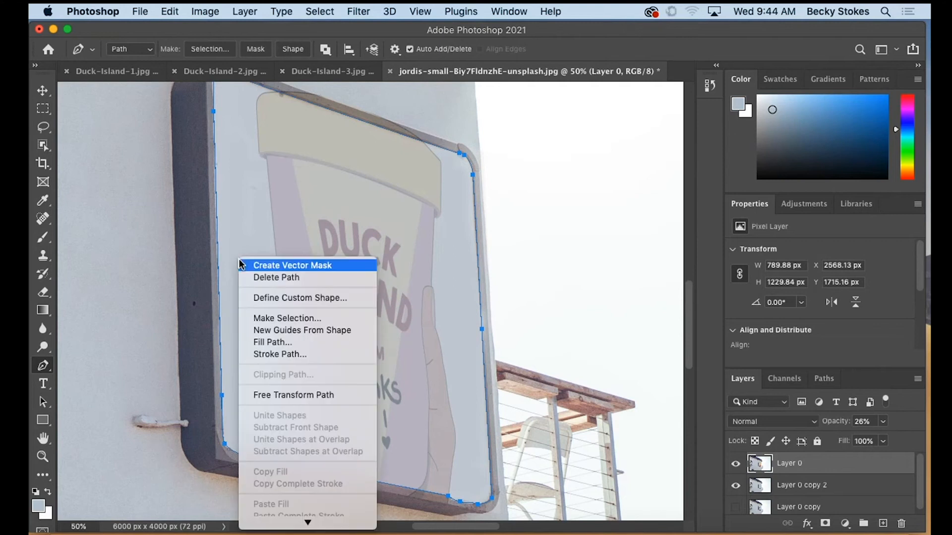
pyautogui.click(291, 318)
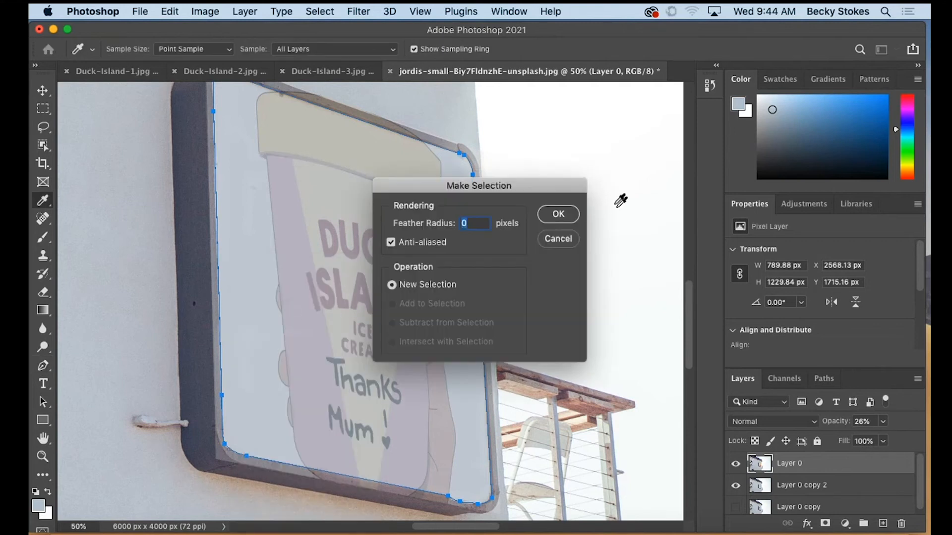
pyautogui.click(559, 218)
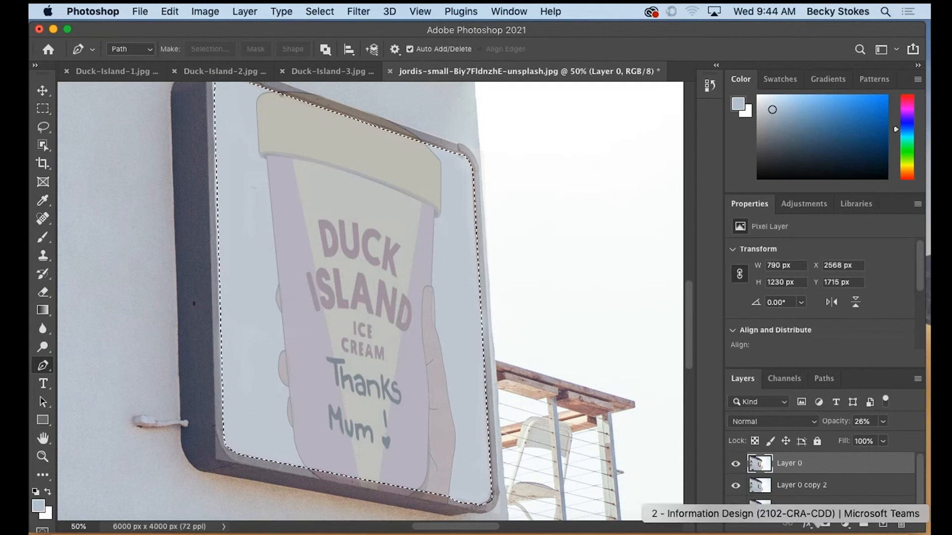
# Restore Layer 0's opacity to 100% and add a layer mask from the selection to keep the artwork inside the frame.
pyautogui.click(883, 421)
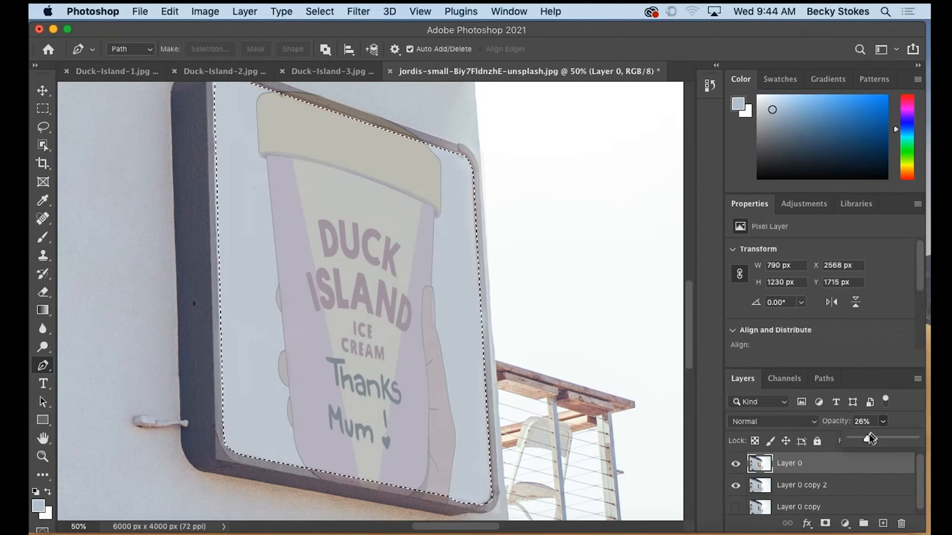
pyautogui.moveTo(871, 441); pyautogui.dragTo(915, 439)
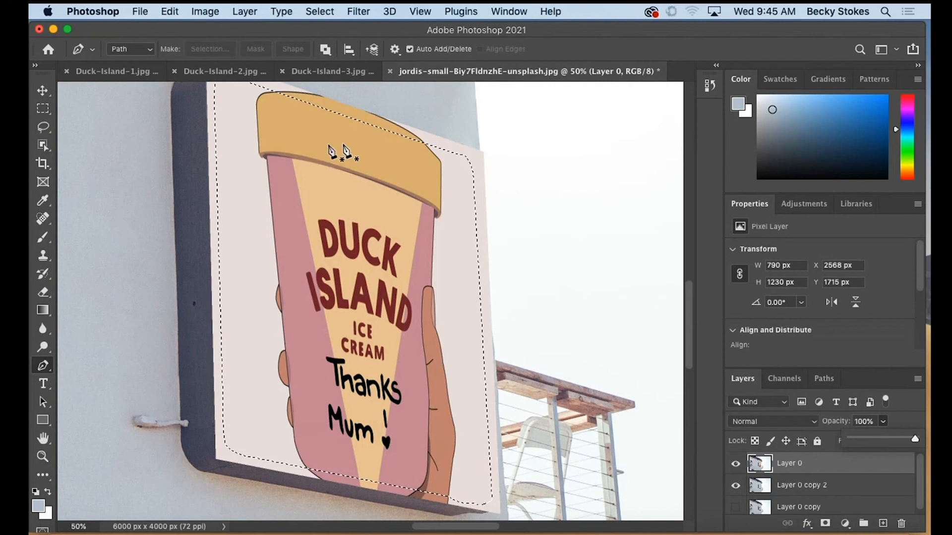
pyautogui.click(825, 524)
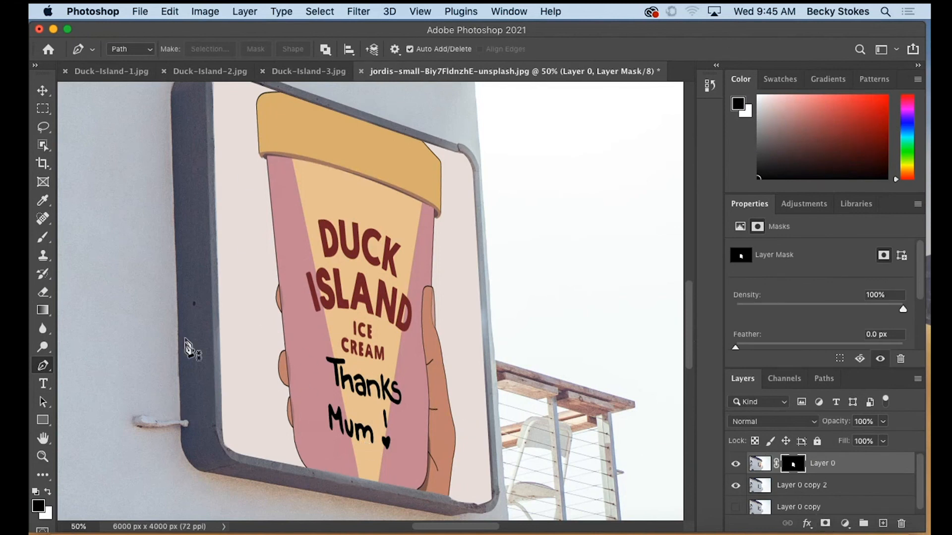
pyautogui.scroll(2, 223, 394)
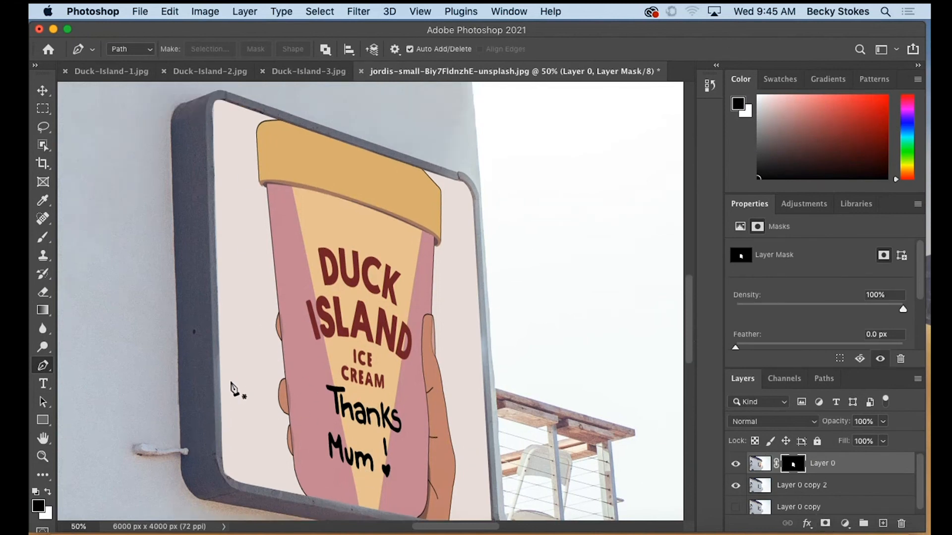
pyautogui.scroll(-4, 440, 397)
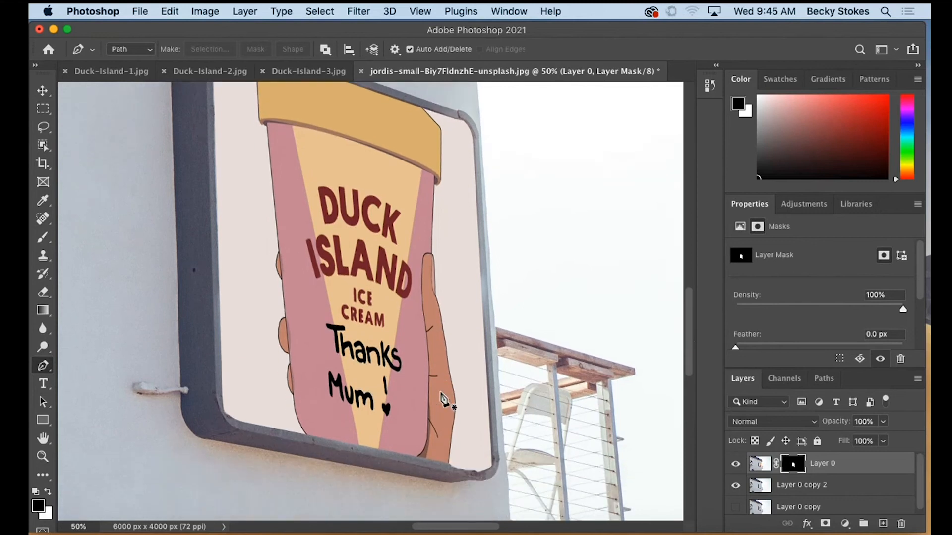
# Paint black on Layer 0's mask with a 70 px brush to hide the artwork at the sign frame's upper-left inner corner.
pyautogui.scroll(8, 444, 399)
pyautogui.click(43, 456)
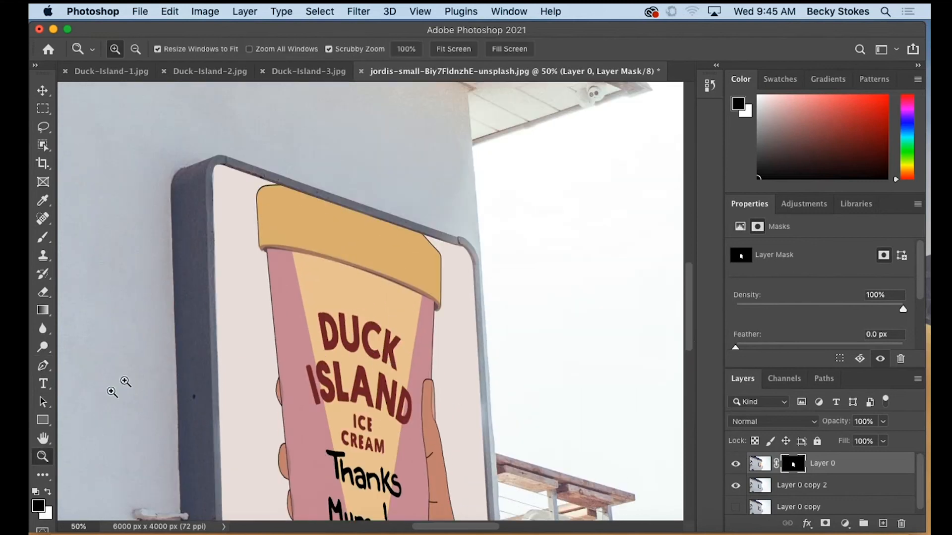
pyautogui.click(214, 207)
pyautogui.click(217, 157)
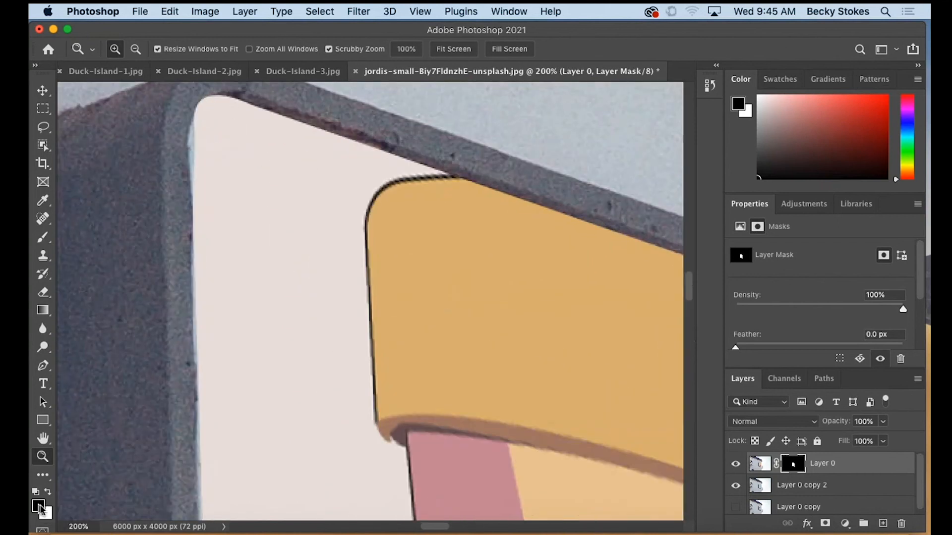
pyautogui.click(48, 246)
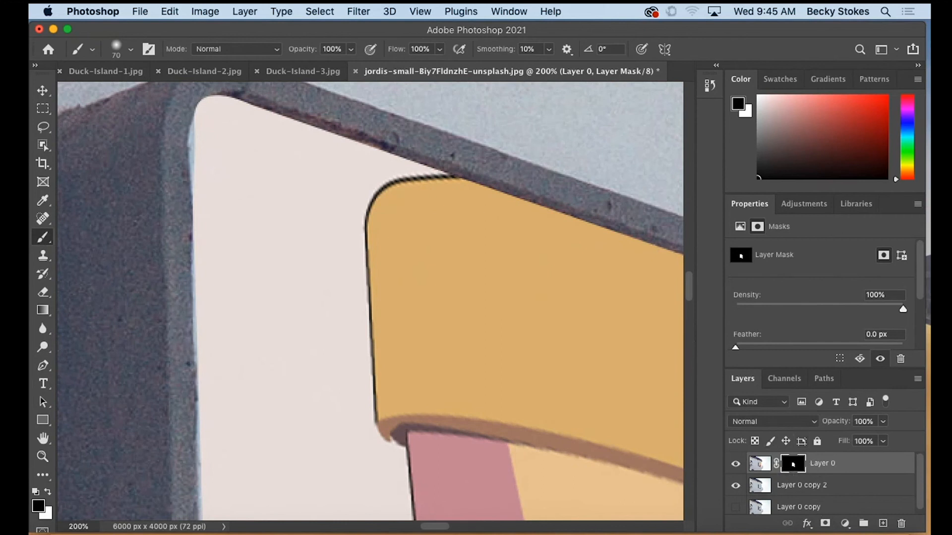
pyautogui.scroll(5, 187, 206)
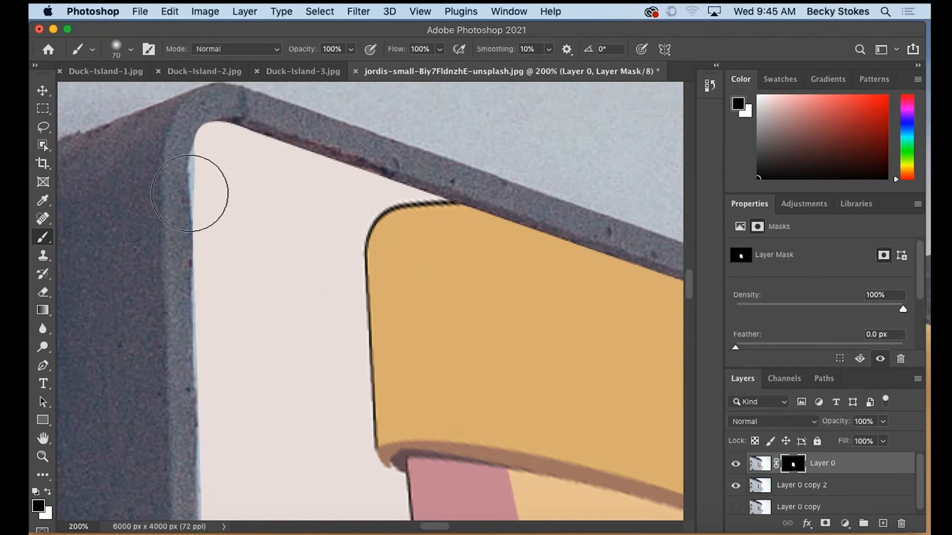
pyautogui.moveTo(208, 214)
pyautogui.mouseDown()
pyautogui.moveTo(234, 210)
pyautogui.moveTo(193, 233)
pyautogui.moveTo(190, 288)
pyautogui.moveTo(225, 198)
pyautogui.moveTo(258, 210)
pyautogui.moveTo(220, 206)
pyautogui.moveTo(286, 216)
pyautogui.mouseUp()
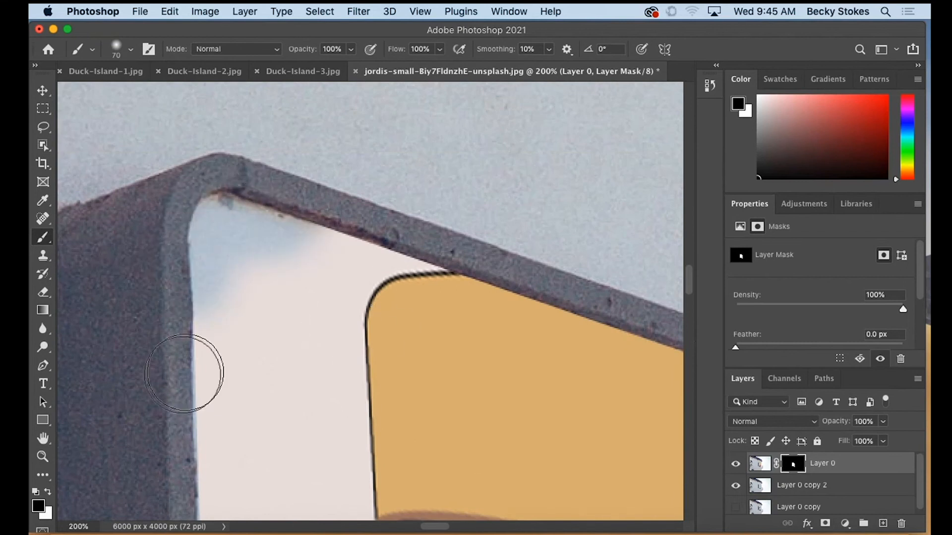
# Restore the corner artwork by painting the mask white with a 20 px brush, and trim the overlap on the frame edge with black.
pyautogui.click(48, 492)
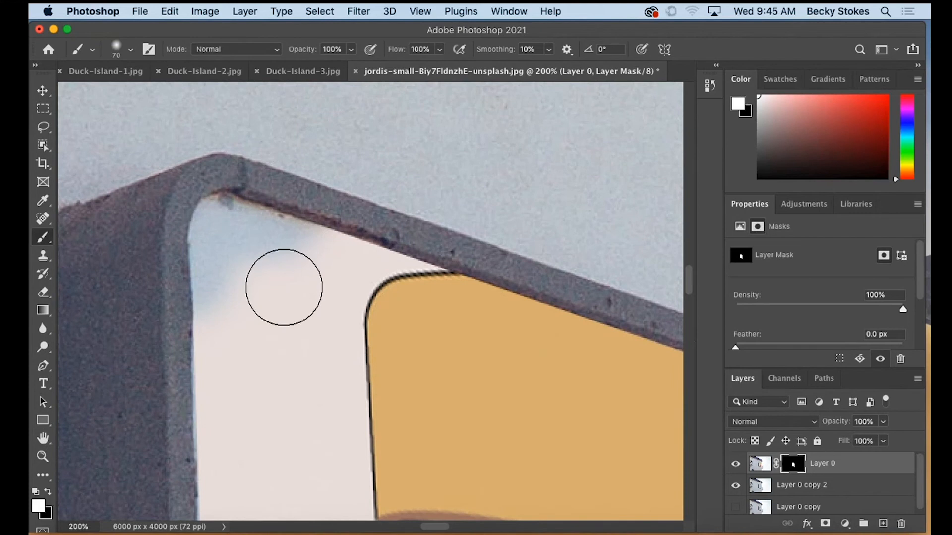
pyautogui.press('[')
pyautogui.press('[')
pyautogui.press('[')
pyautogui.press('[')
pyautogui.press('[')
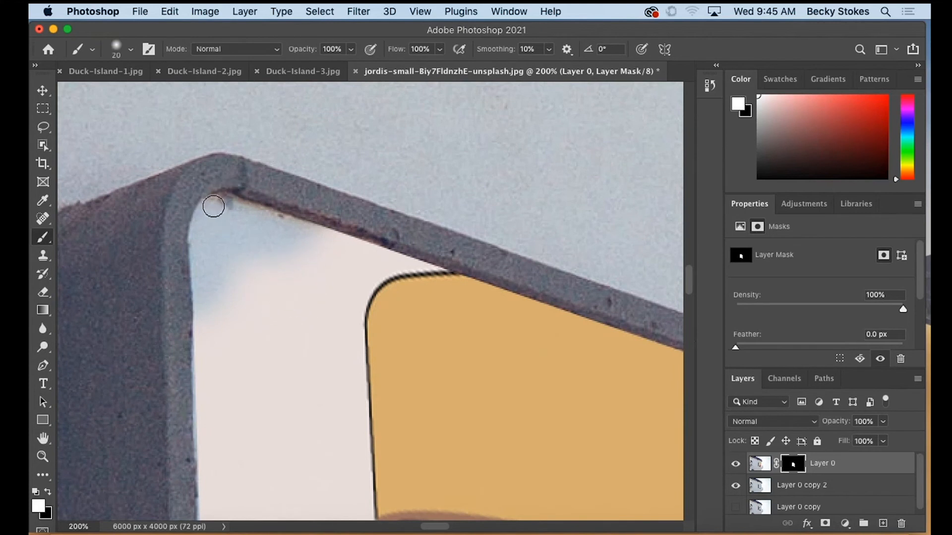
pyautogui.moveTo(214, 211)
pyautogui.mouseDown()
pyautogui.moveTo(306, 244)
pyautogui.moveTo(225, 212)
pyautogui.moveTo(264, 215)
pyautogui.moveTo(294, 238)
pyautogui.moveTo(310, 236)
pyautogui.moveTo(240, 237)
pyautogui.moveTo(211, 220)
pyautogui.moveTo(213, 312)
pyautogui.moveTo(201, 255)
pyautogui.moveTo(208, 323)
pyautogui.moveTo(212, 299)
pyautogui.moveTo(232, 305)
pyautogui.moveTo(235, 259)
pyautogui.moveTo(257, 255)
pyautogui.moveTo(264, 276)
pyautogui.moveTo(314, 253)
pyautogui.moveTo(309, 267)
pyautogui.moveTo(279, 226)
pyautogui.moveTo(323, 250)
pyautogui.moveTo(217, 273)
pyautogui.moveTo(276, 263)
pyautogui.mouseUp()
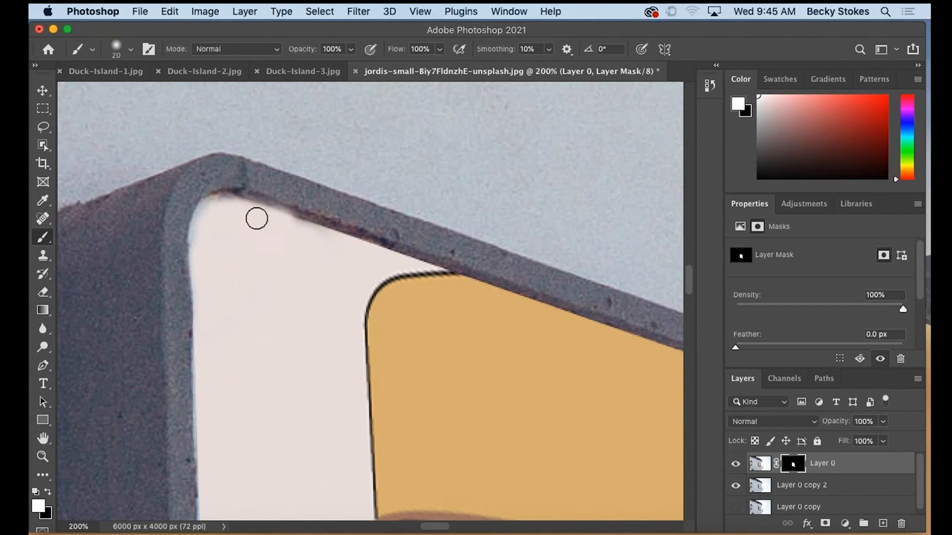
pyautogui.moveTo(195, 225)
pyautogui.mouseDown()
pyautogui.moveTo(211, 210)
pyautogui.moveTo(198, 246)
pyautogui.mouseUp()
pyautogui.click(48, 492)
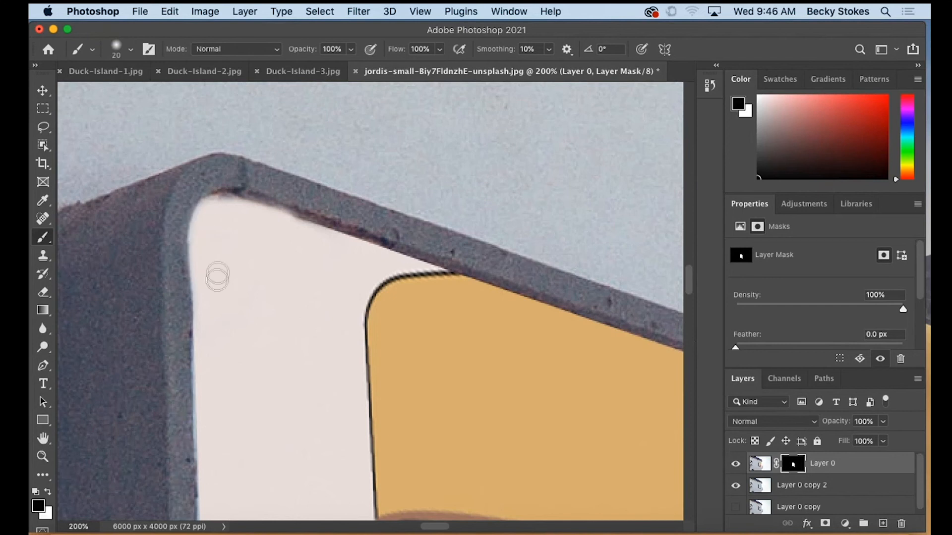
pyautogui.moveTo(277, 195)
pyautogui.mouseDown()
pyautogui.moveTo(292, 206)
pyautogui.moveTo(214, 183)
pyautogui.moveTo(185, 208)
pyautogui.mouseUp()
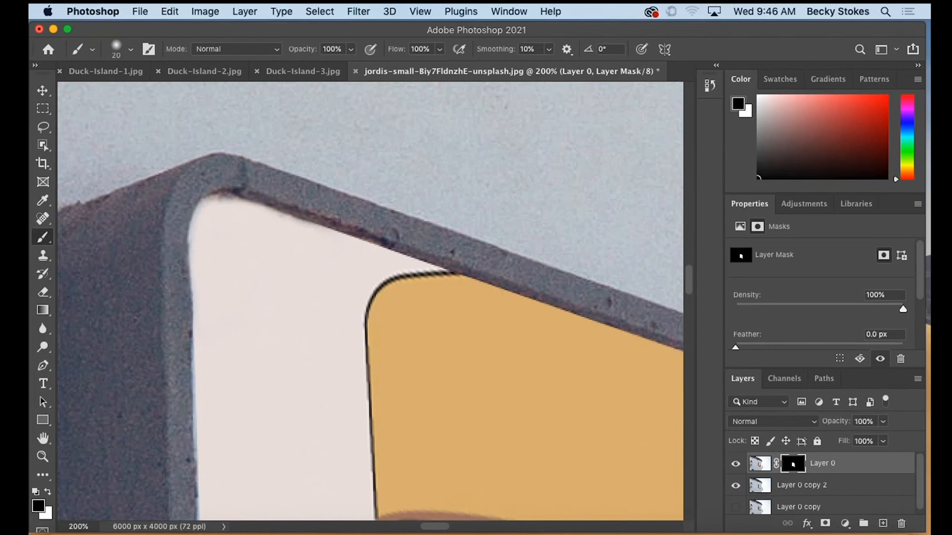
# Duplicate Layer 0 copy 2 and place one of the two copies above the masked Layer 0.
pyautogui.click(43, 456)
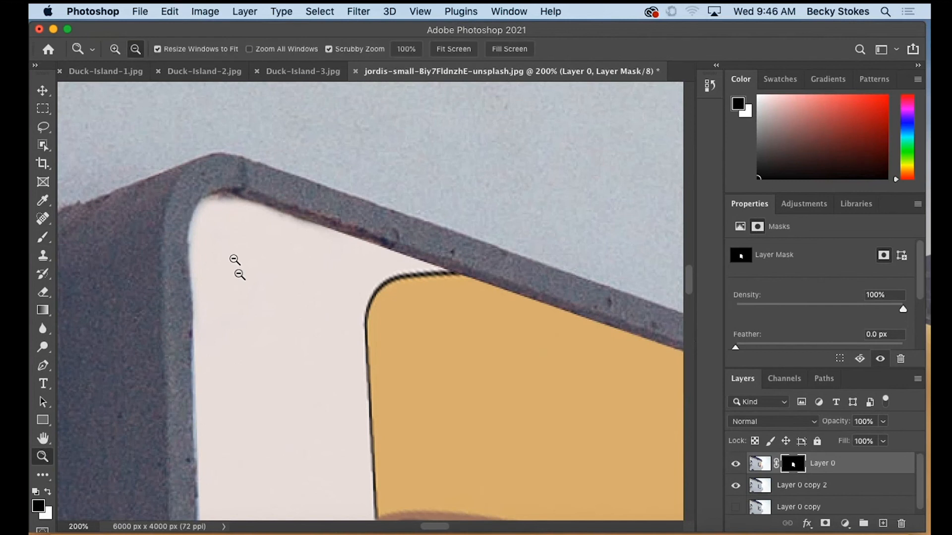
pyautogui.keyDown('alt'); pyautogui.click(249, 310); pyautogui.keyUp('alt')
pyautogui.keyDown('alt'); pyautogui.click(250, 309); pyautogui.keyUp('alt')
pyautogui.keyDown('alt'); pyautogui.click(249, 309); pyautogui.keyUp('alt')
pyautogui.keyDown('alt'); pyautogui.click(248, 311); pyautogui.keyUp('alt')
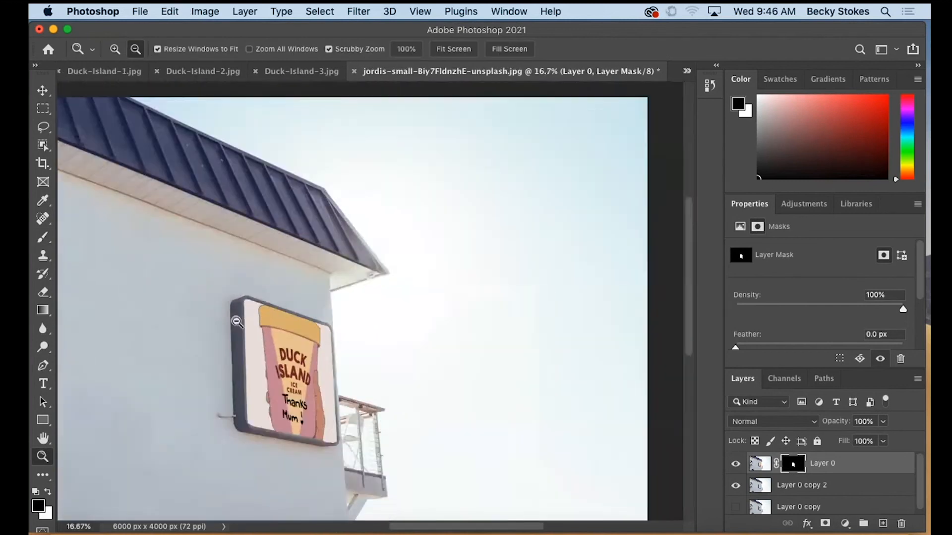
pyautogui.keyDown('alt'); pyautogui.click(232, 332); pyautogui.keyUp('alt')
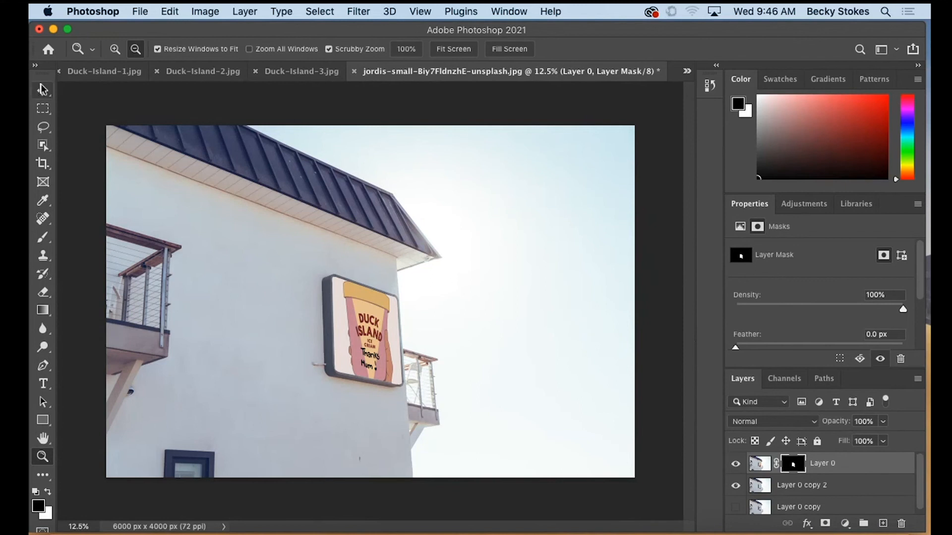
pyautogui.click(766, 487)
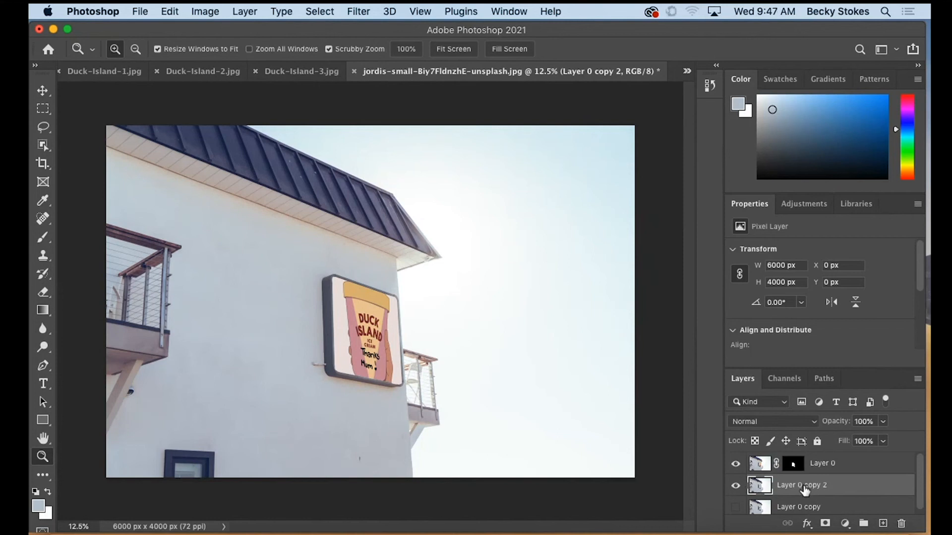
pyautogui.moveTo(804, 487); pyautogui.dragTo(778, 464)
pyautogui.click(766, 484)
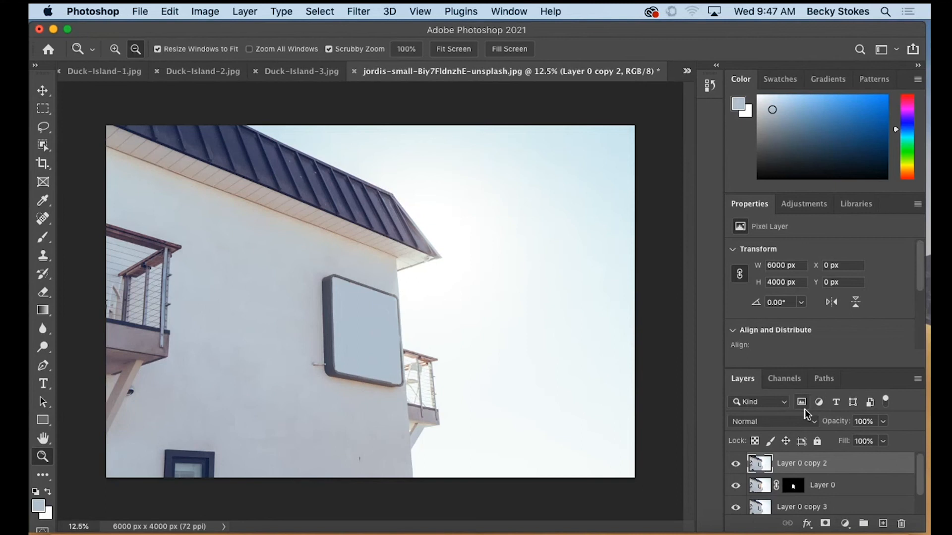
# Set the topmost blank-sign layer's blend mode to Multiply and clip it to the artwork in Layer 0.
pyautogui.click(763, 427)
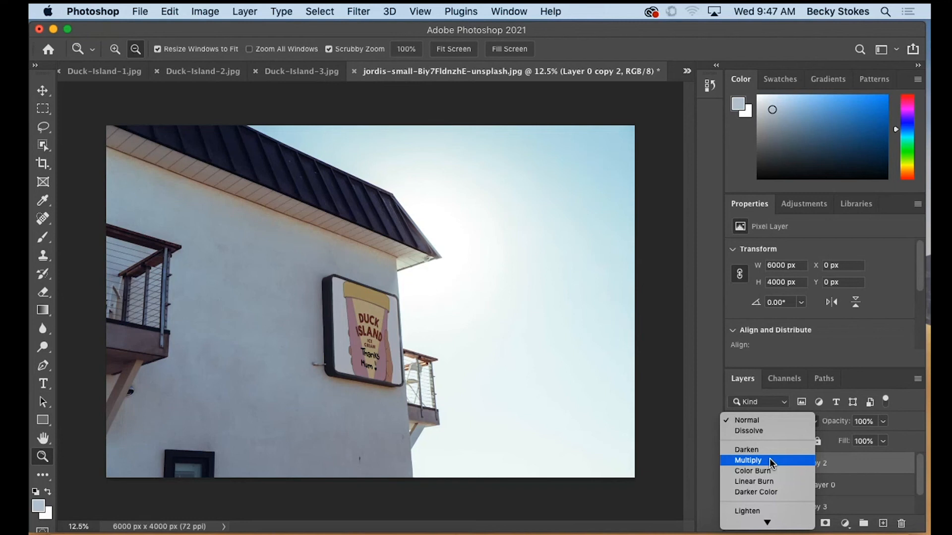
pyautogui.click(771, 461)
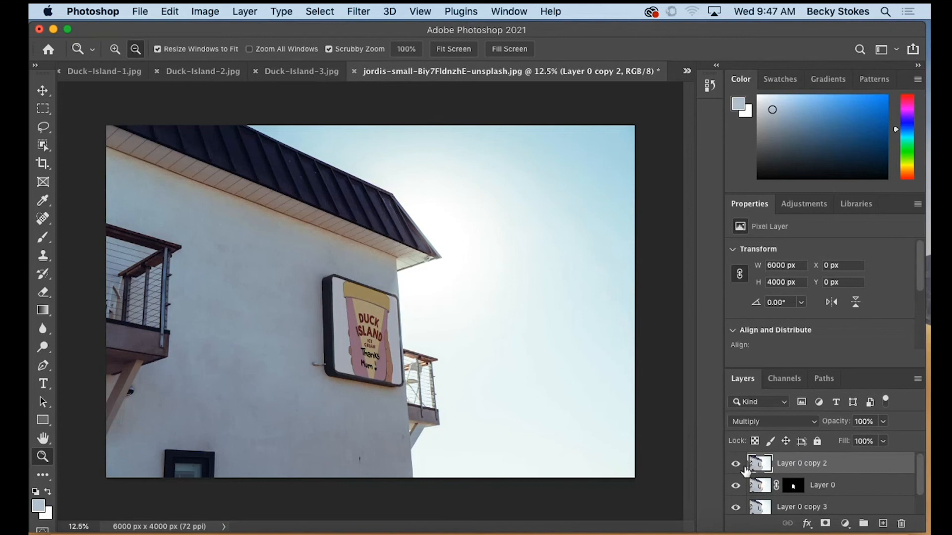
pyautogui.press('alt')
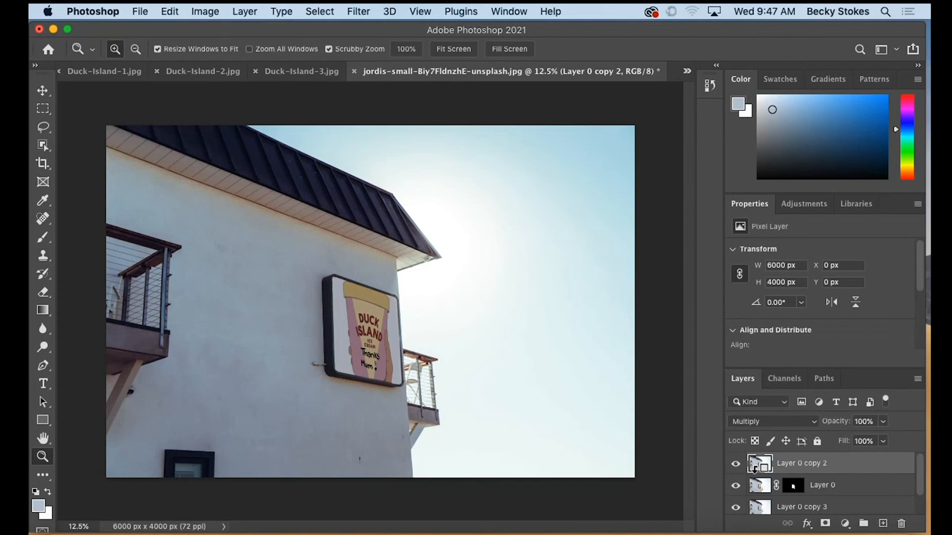
pyautogui.keyDown('alt'); pyautogui.click(753, 467); pyautogui.keyUp('alt')
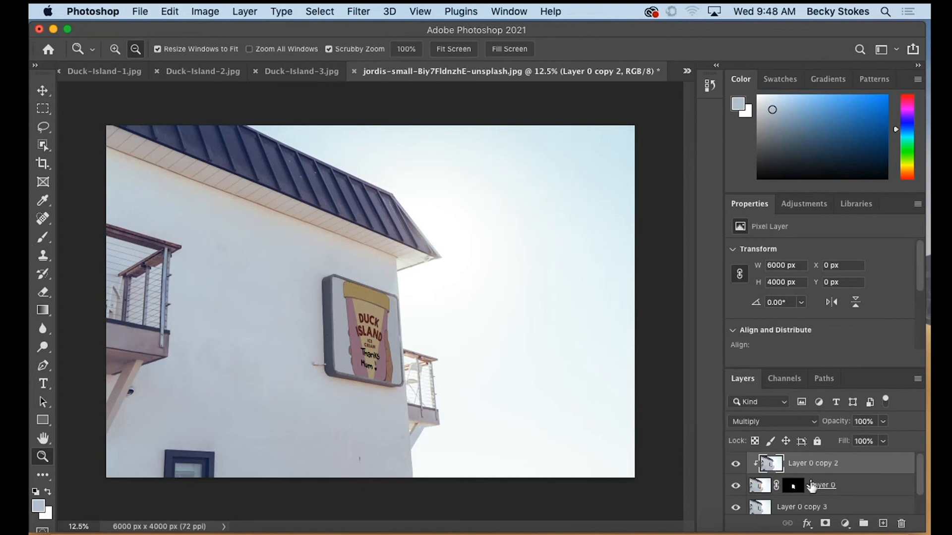
# Duplicate Layer 0 copy 3 beneath the artwork layer and make the upper of the two the active layer.
pyautogui.scroll(-1, 769, 495)
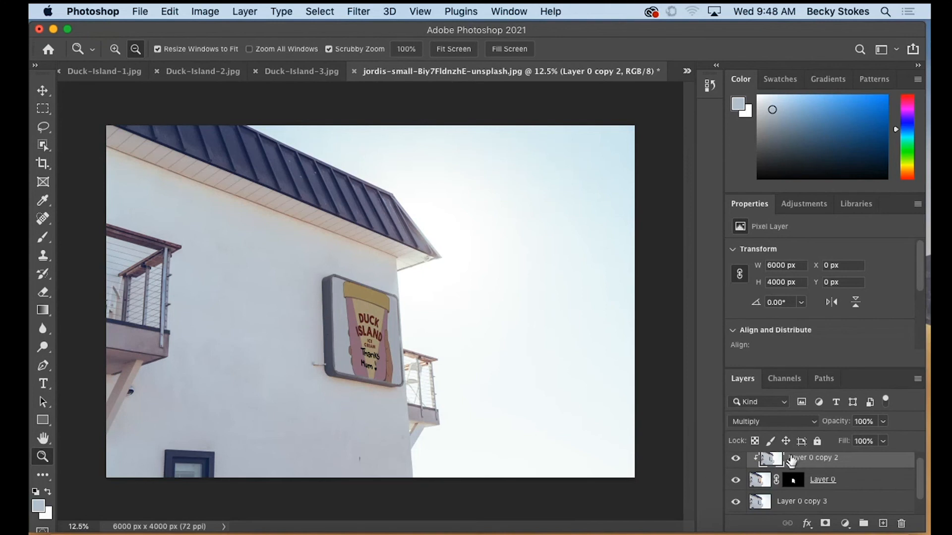
pyautogui.click(818, 508)
pyautogui.scroll(-1, 845, 484)
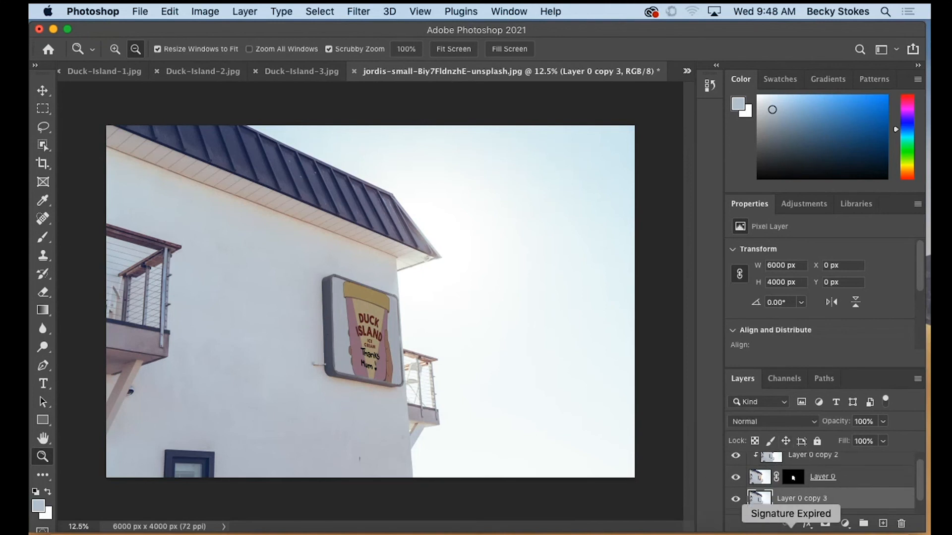
pyautogui.scroll(-1, 776, 499)
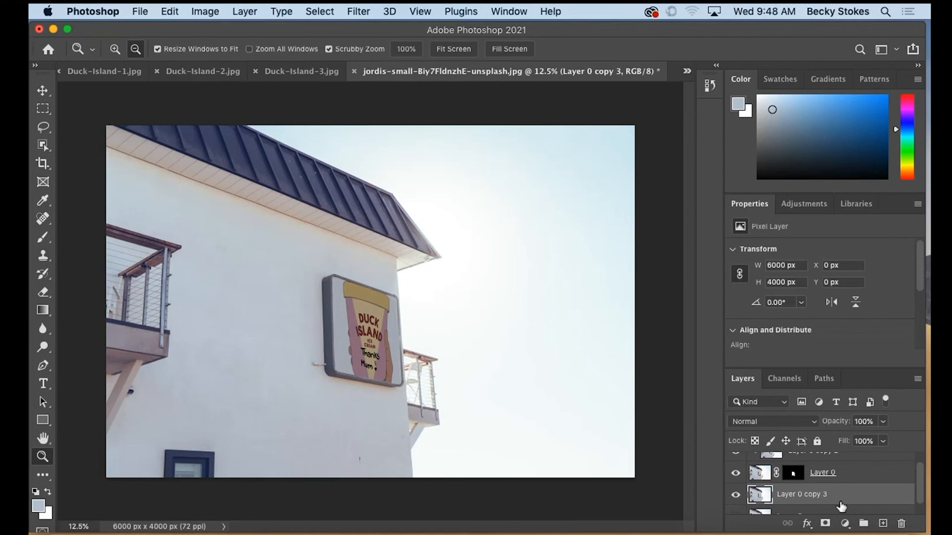
pyautogui.scroll(-1, 800, 504)
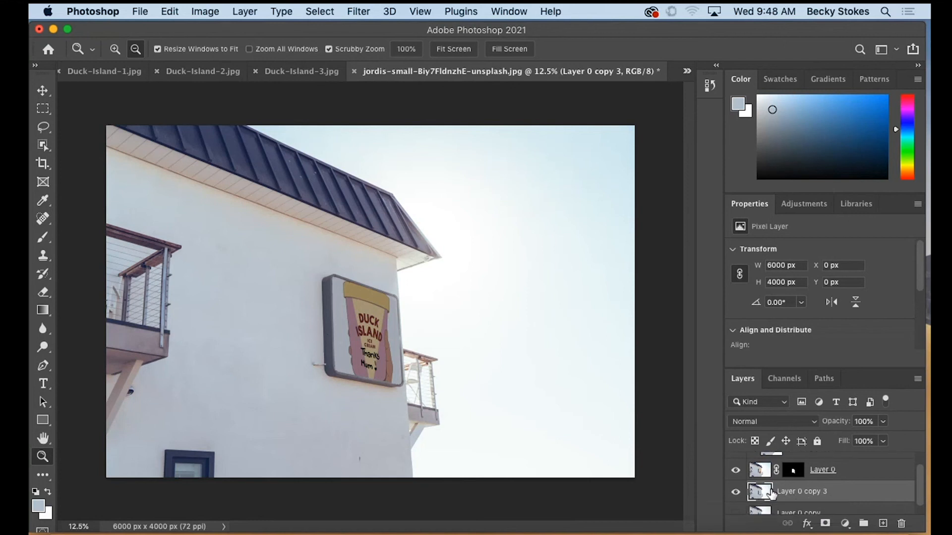
pyautogui.press('alt')
pyautogui.moveTo(762, 503); pyautogui.dragTo(761, 503)
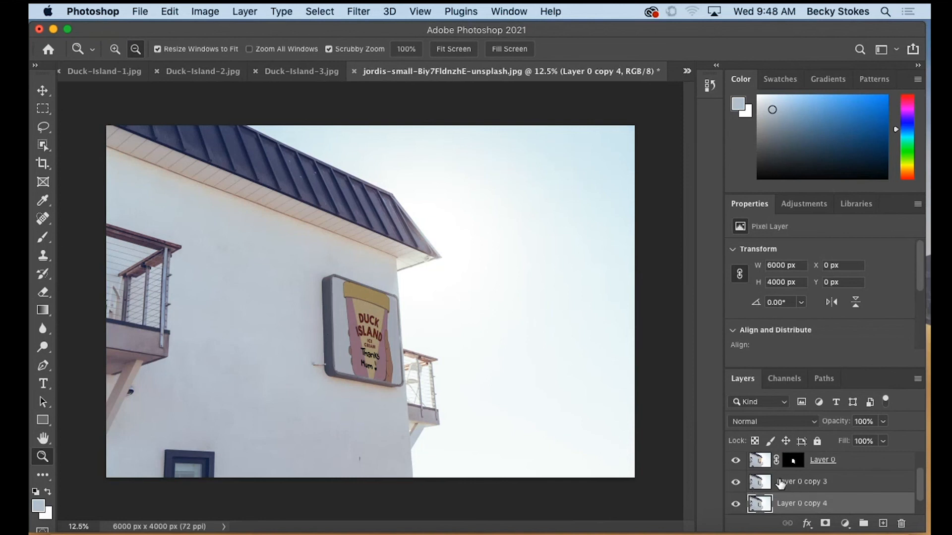
pyautogui.click(765, 485)
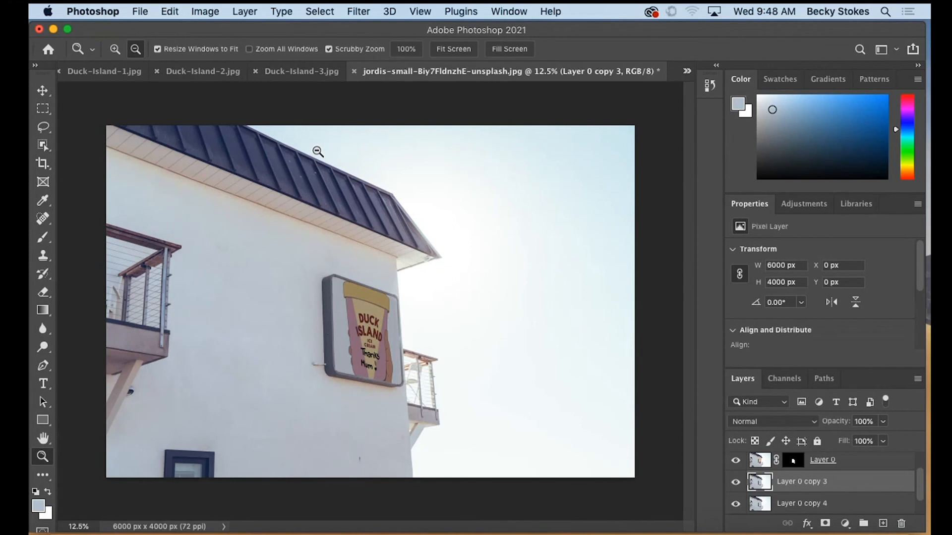
# Select the entire ice-cream cone artwork in Duck-Island-3.jpg with a rectangular marquee and copy it.
pyautogui.click(197, 69)
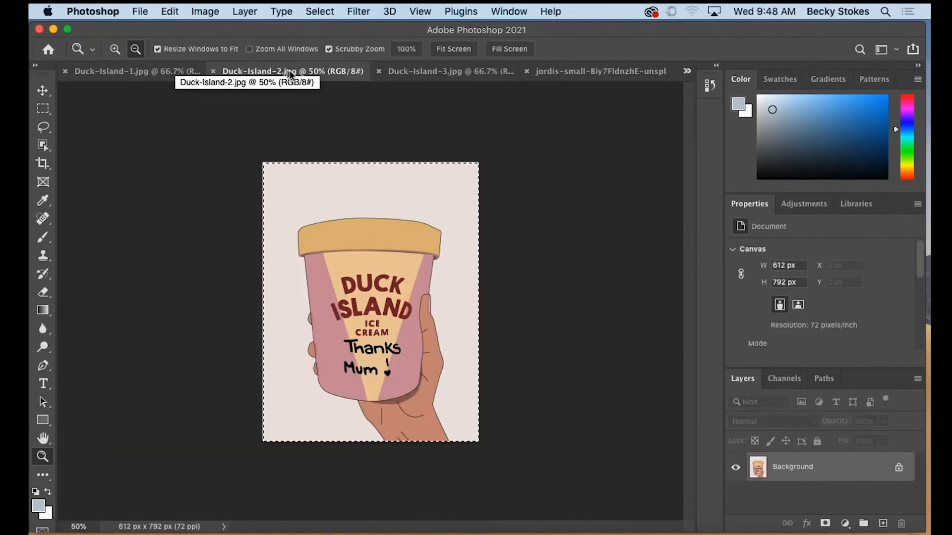
pyautogui.click(424, 78)
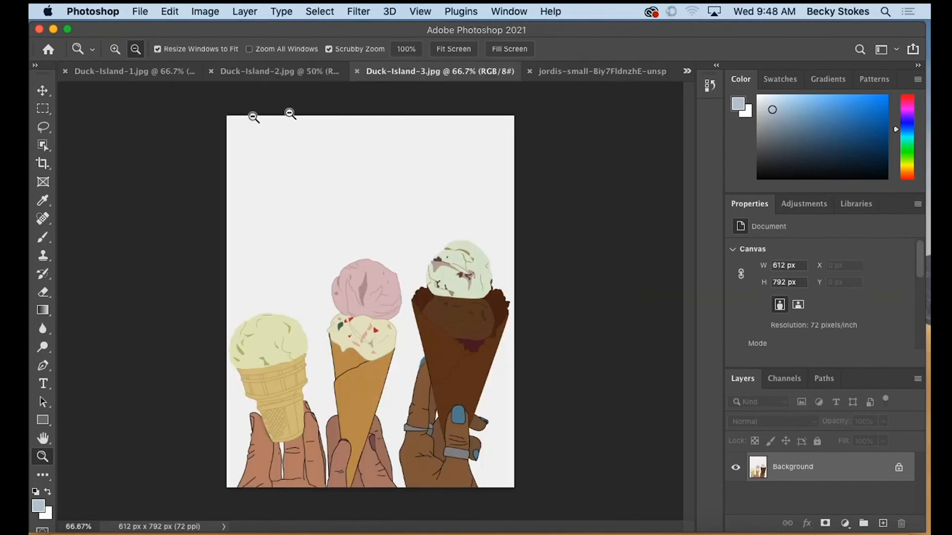
pyautogui.click(43, 108)
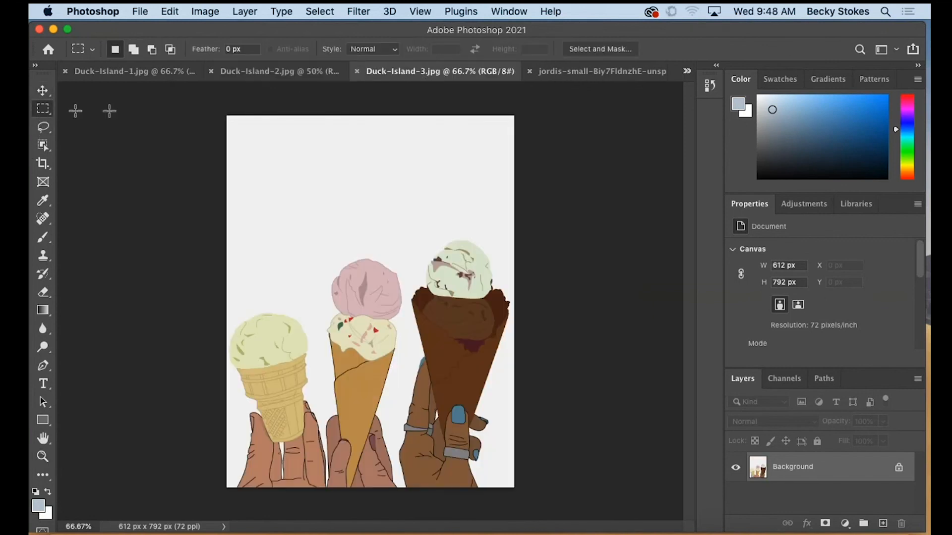
pyautogui.moveTo(221, 109); pyautogui.dragTo(619, 493)
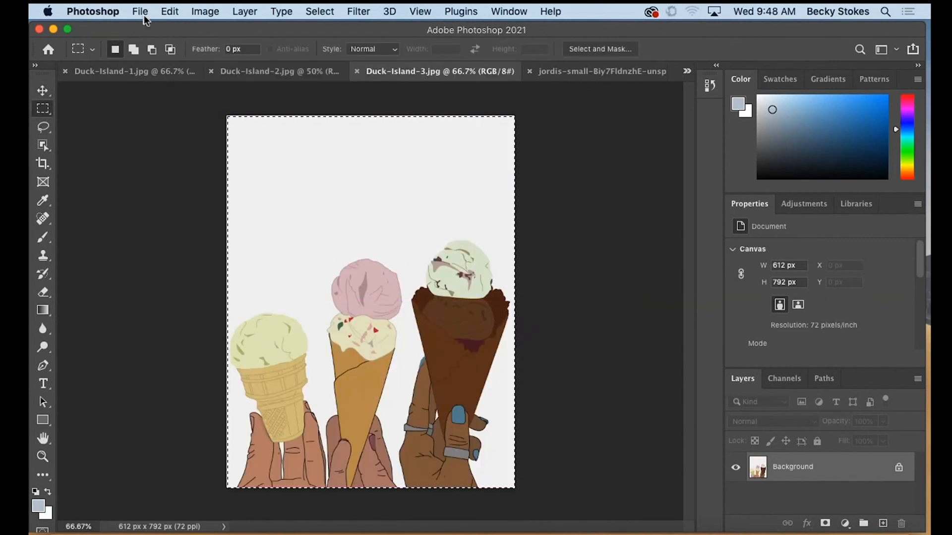
pyautogui.click(170, 11)
pyautogui.click(194, 111)
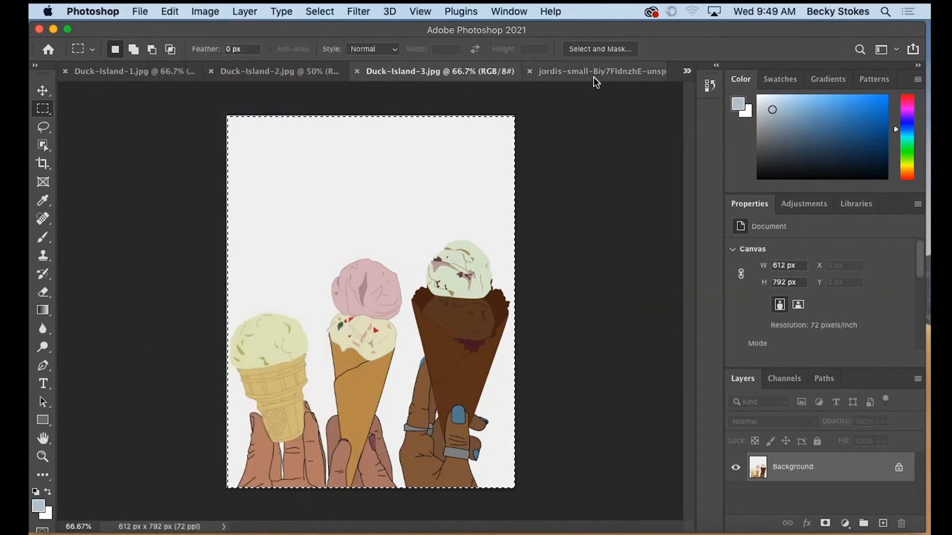
# In the jordis-small motel photo, open Vanishing Point on Layer 0 copy 3 and create a perspective plane covering the whole building wall.
pyautogui.click(594, 73)
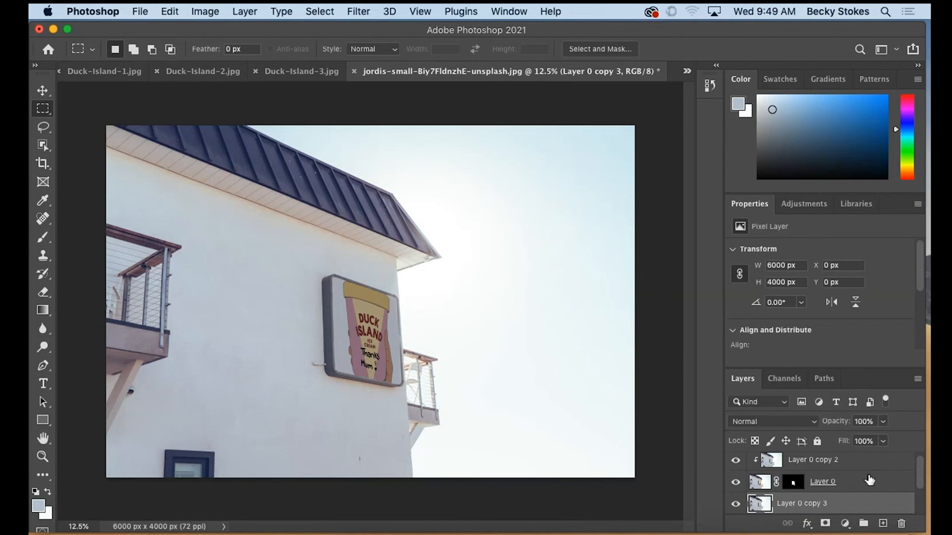
pyautogui.click(367, 12)
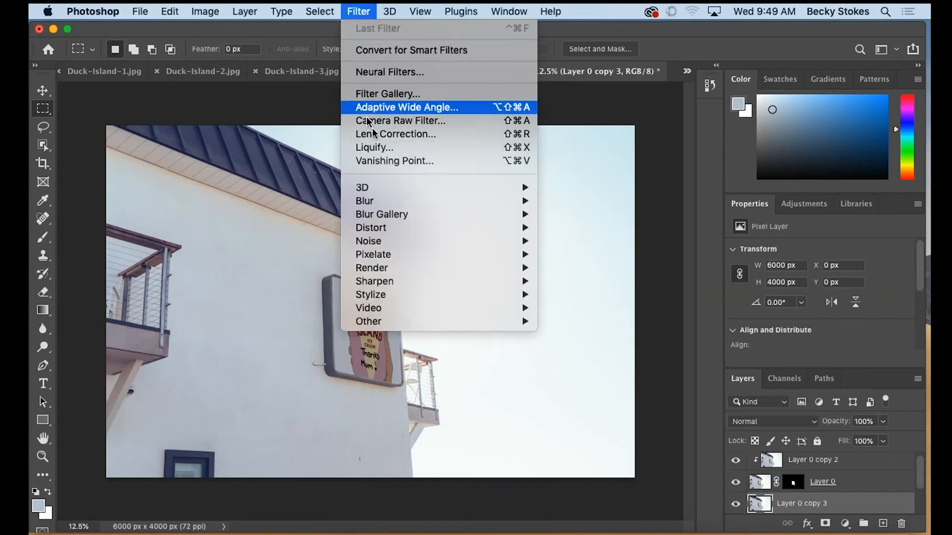
pyautogui.click(383, 160)
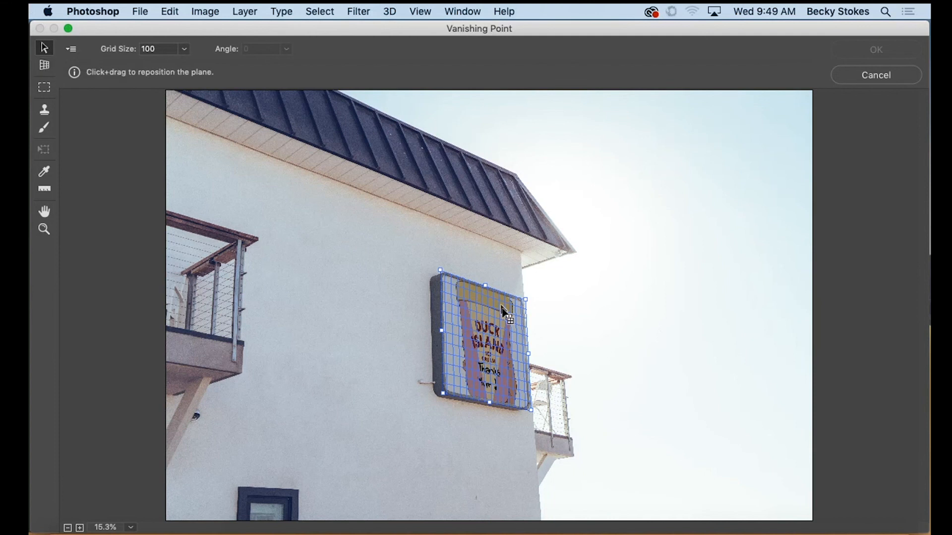
pyautogui.click(47, 67)
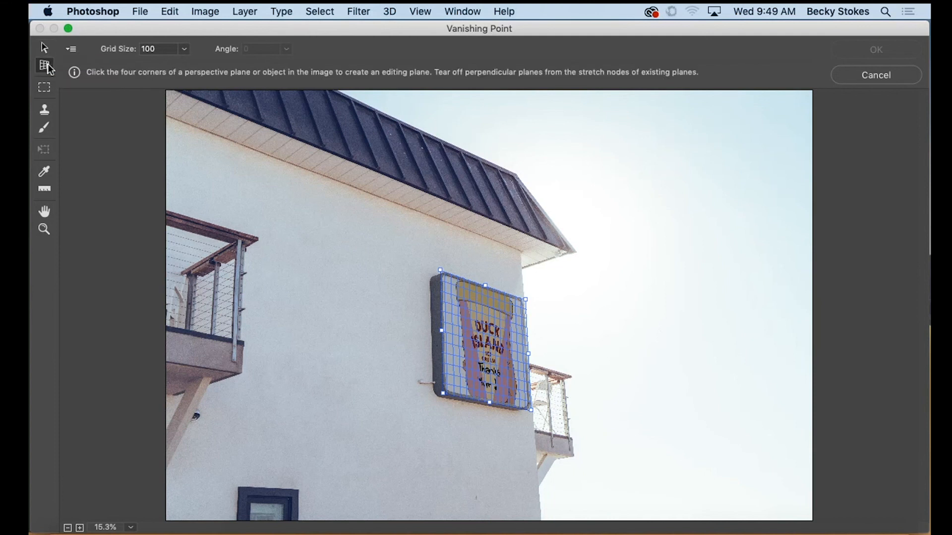
pyautogui.click(166, 116)
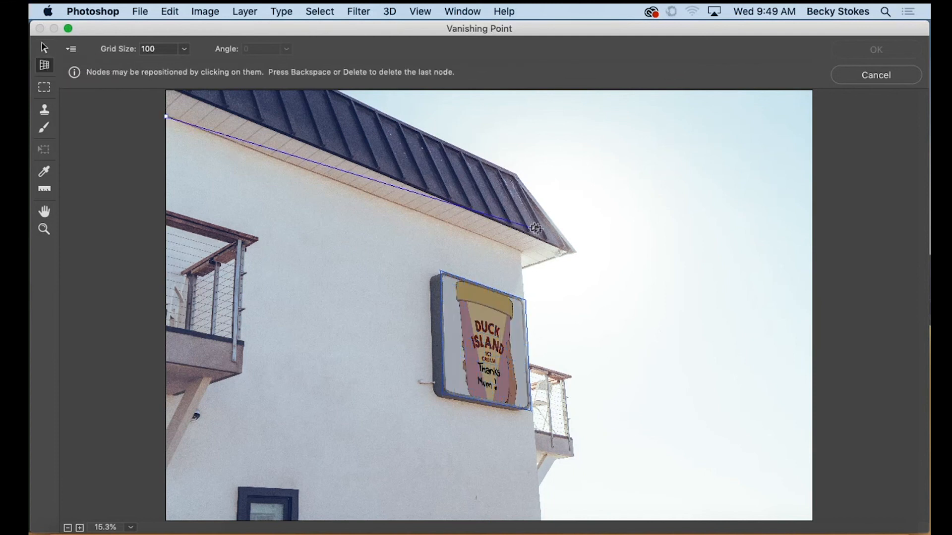
pyautogui.click(522, 250)
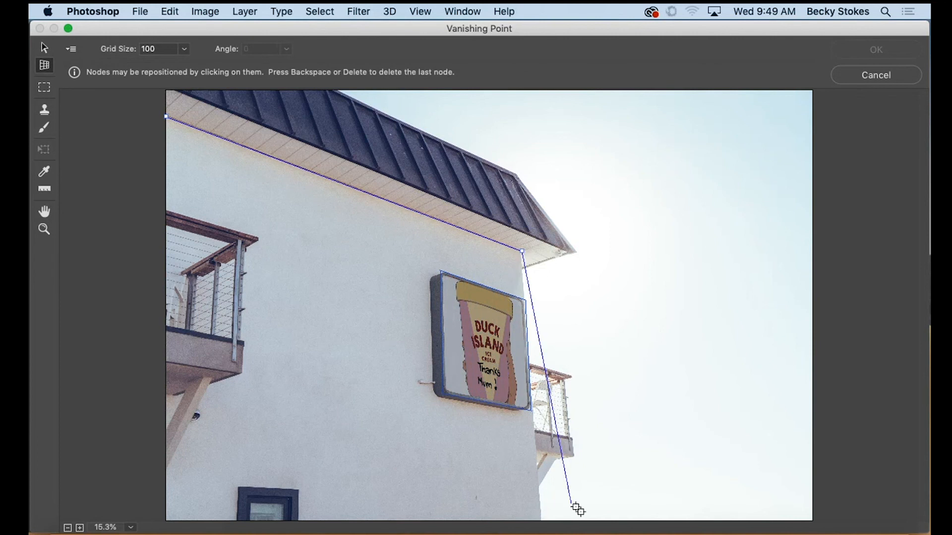
pyautogui.click(540, 521)
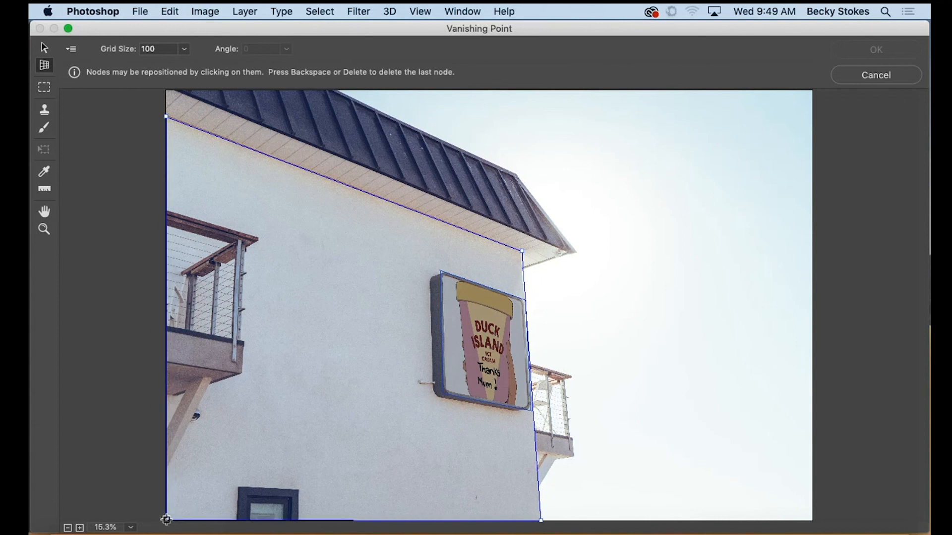
pyautogui.click(166, 519)
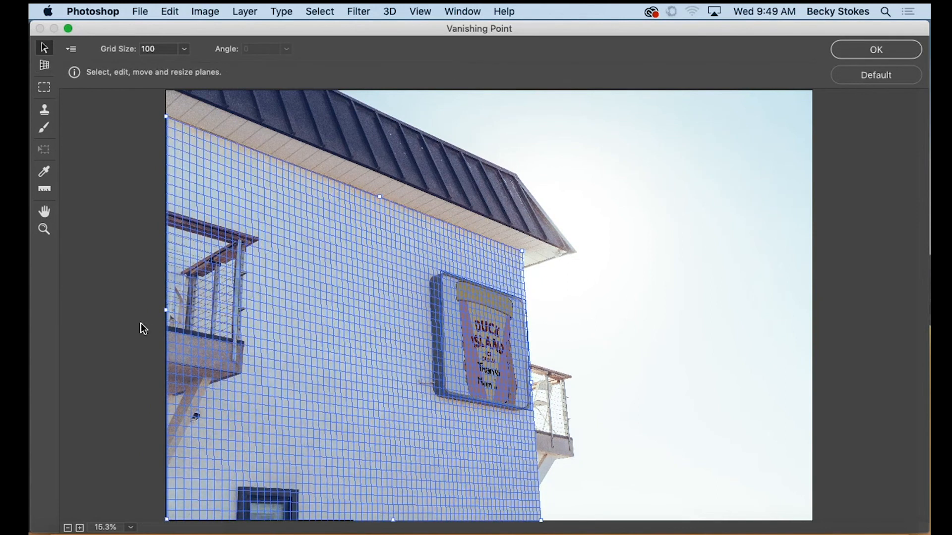
# Paste the copied ice-cream cone artwork and place it in the wall's perspective plane, ready for transforming.
pyautogui.press('super+v')
pyautogui.moveTo(187, 121); pyautogui.dragTo(205, 168)
pyautogui.click(44, 149)
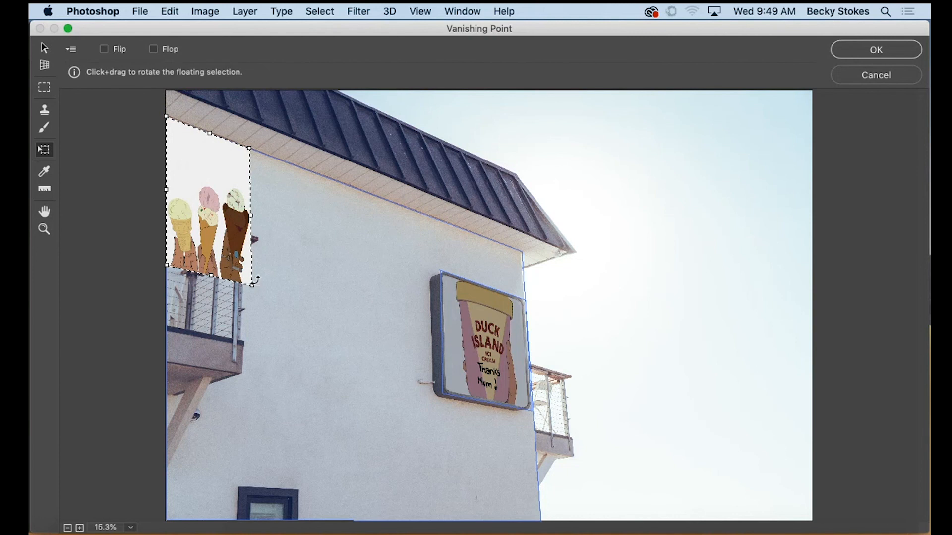
# Enlarge the cone artwork until it spans the full wall width, position its scoops below the eaves, and apply Vanishing Point.
pyautogui.moveTo(250, 286); pyautogui.dragTo(482, 534)
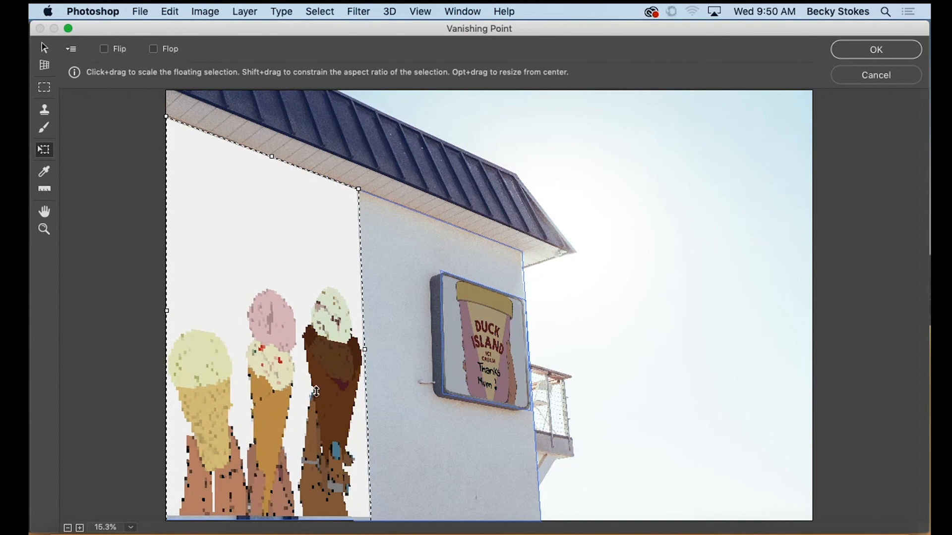
pyautogui.moveTo(313, 387); pyautogui.dragTo(308, 259)
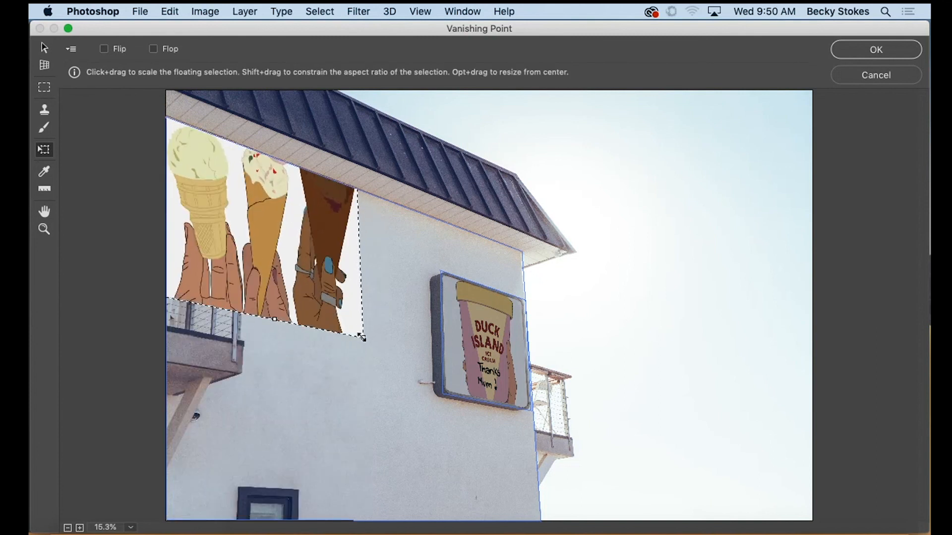
pyautogui.moveTo(362, 337); pyautogui.dragTo(509, 529)
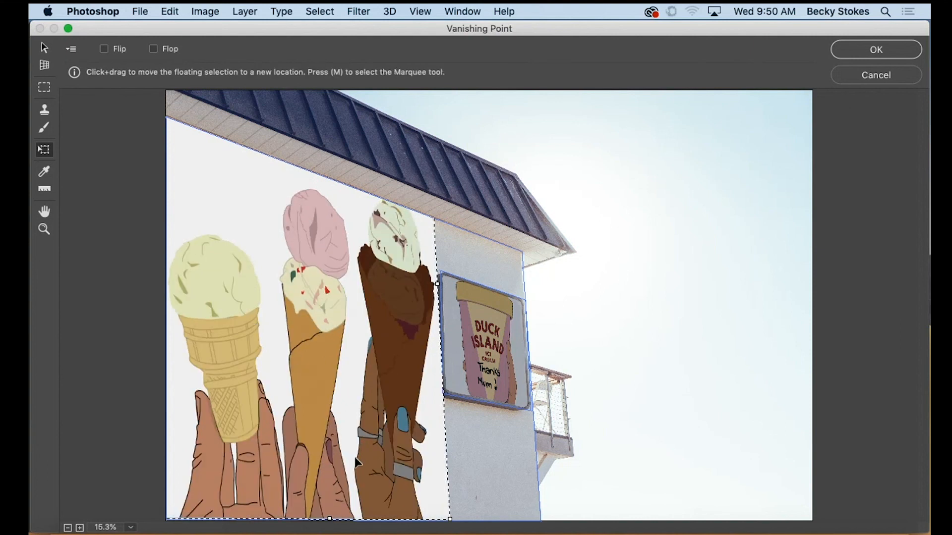
pyautogui.moveTo(360, 449); pyautogui.dragTo(343, 306)
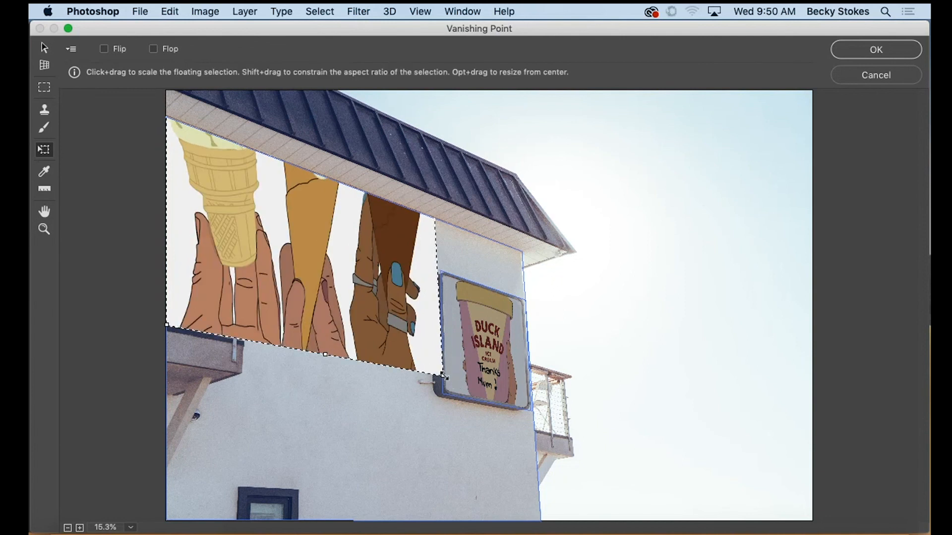
pyautogui.moveTo(442, 375); pyautogui.dragTo(520, 526)
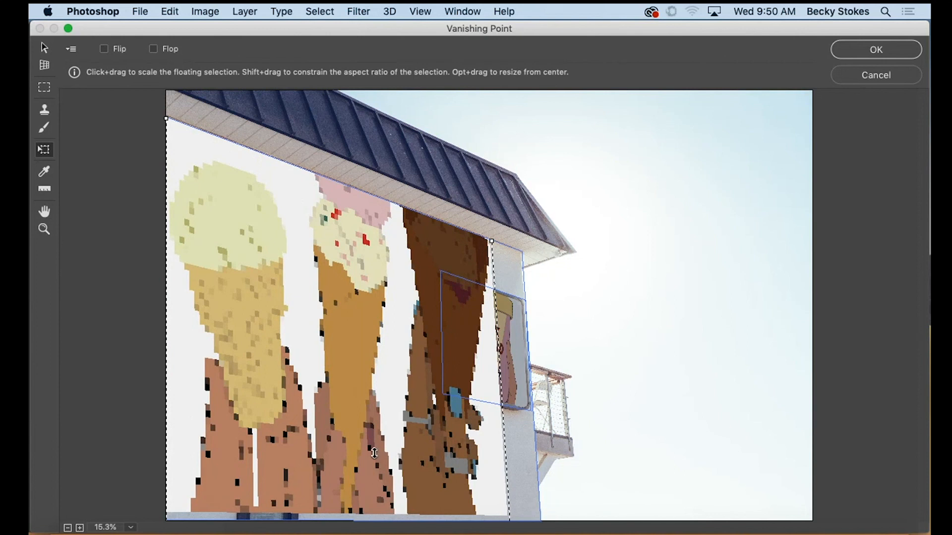
pyautogui.moveTo(385, 437); pyautogui.dragTo(377, 320)
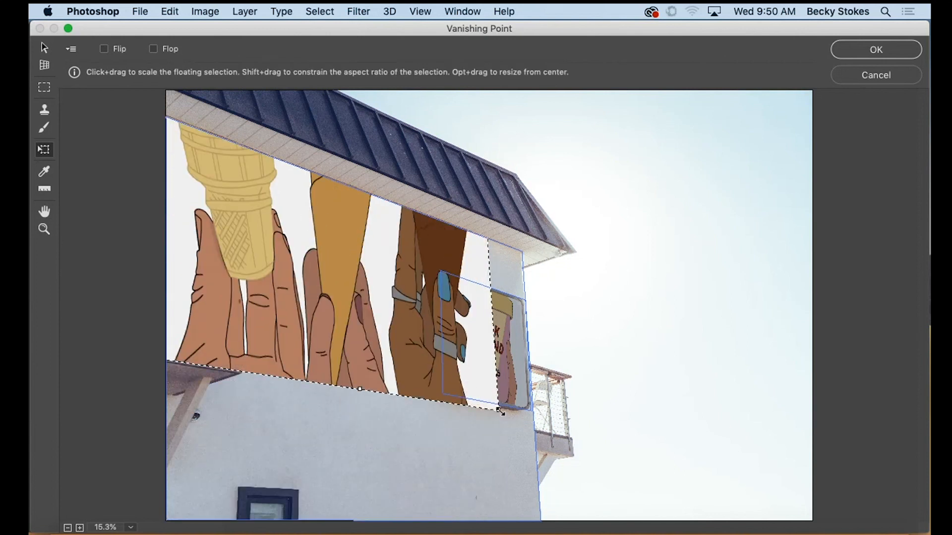
pyautogui.moveTo(501, 412); pyautogui.dragTo(559, 508)
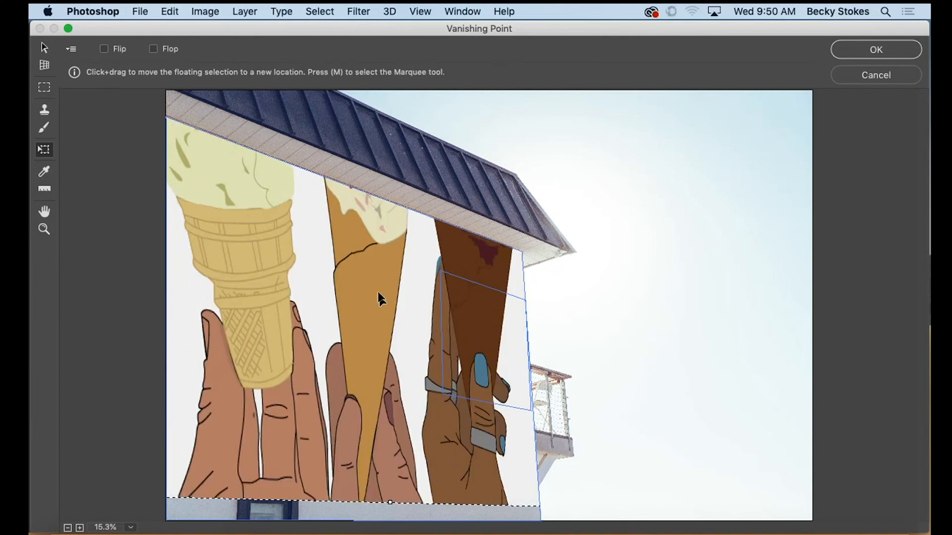
pyautogui.moveTo(378, 297); pyautogui.dragTo(391, 497)
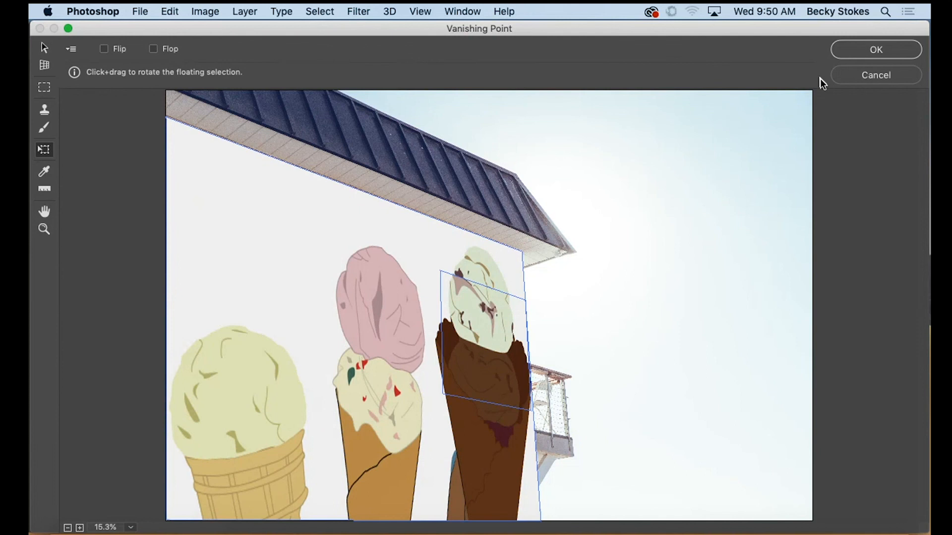
pyautogui.click(872, 54)
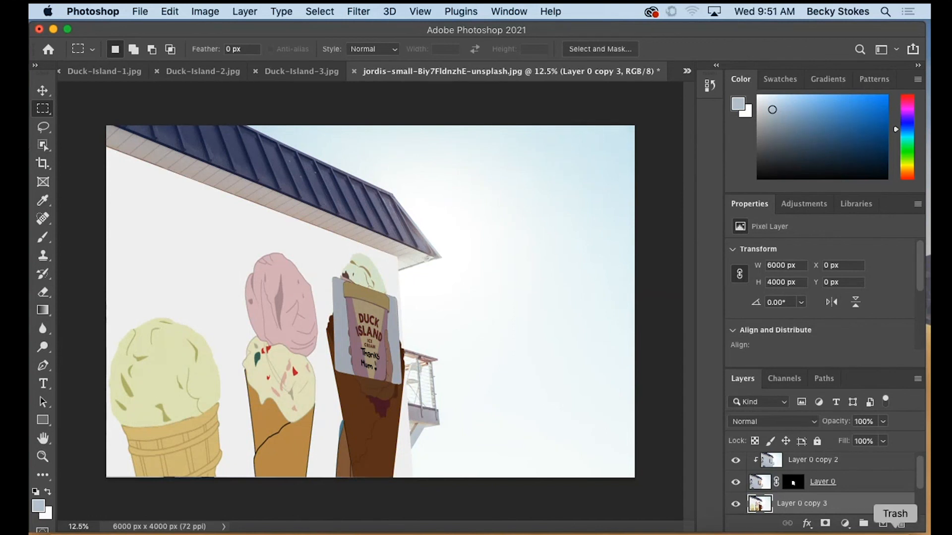
# Set the blend mode of the cone artwork layer, Layer 0 copy 3, to Darken.
pyautogui.scroll(-1, 766, 494)
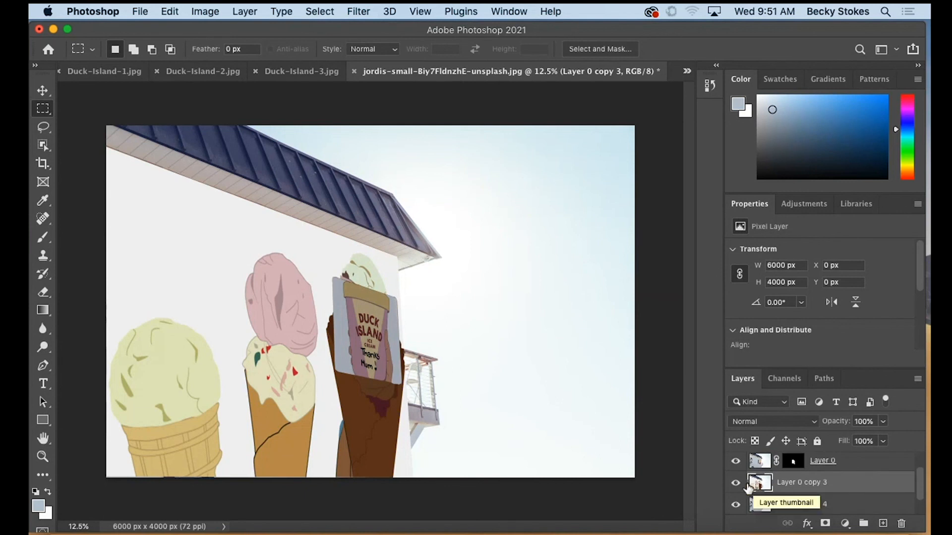
pyautogui.click(770, 422)
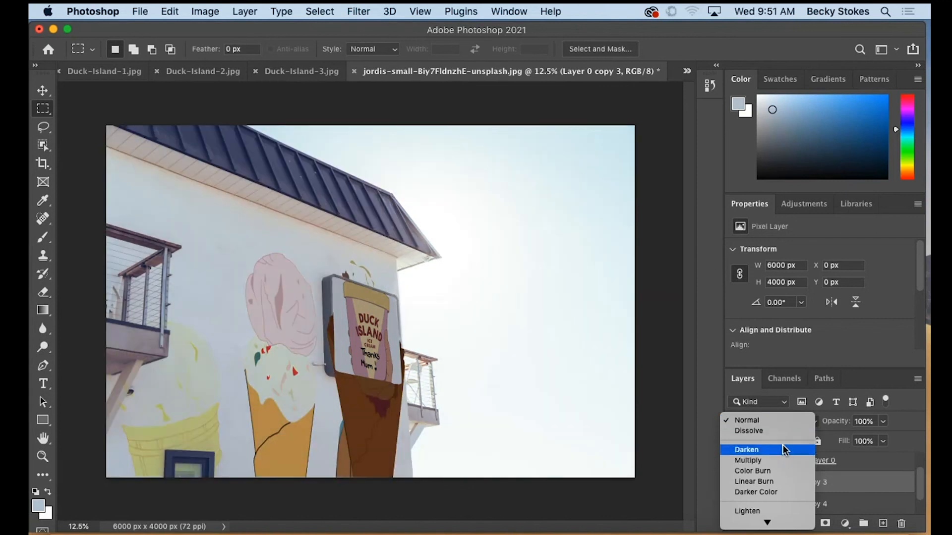
pyautogui.click(844, 518)
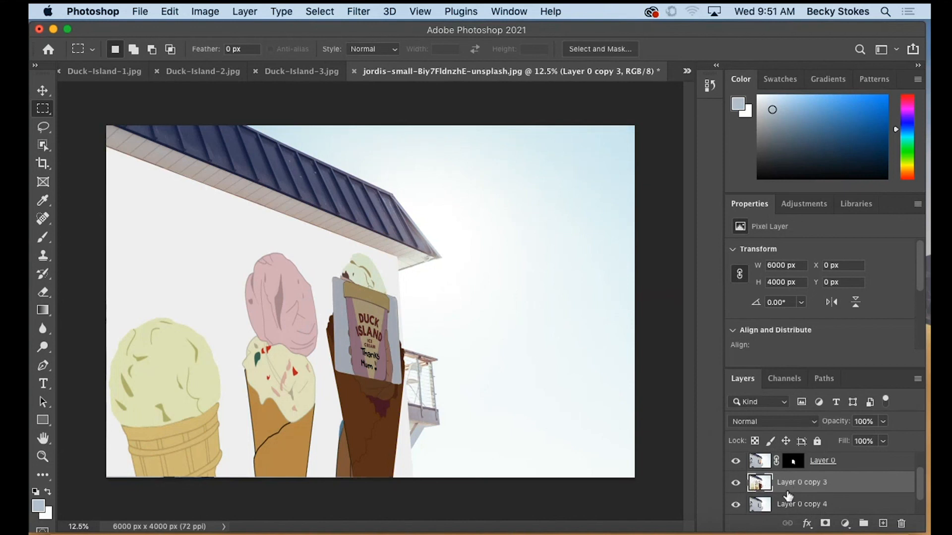
pyautogui.click(754, 422)
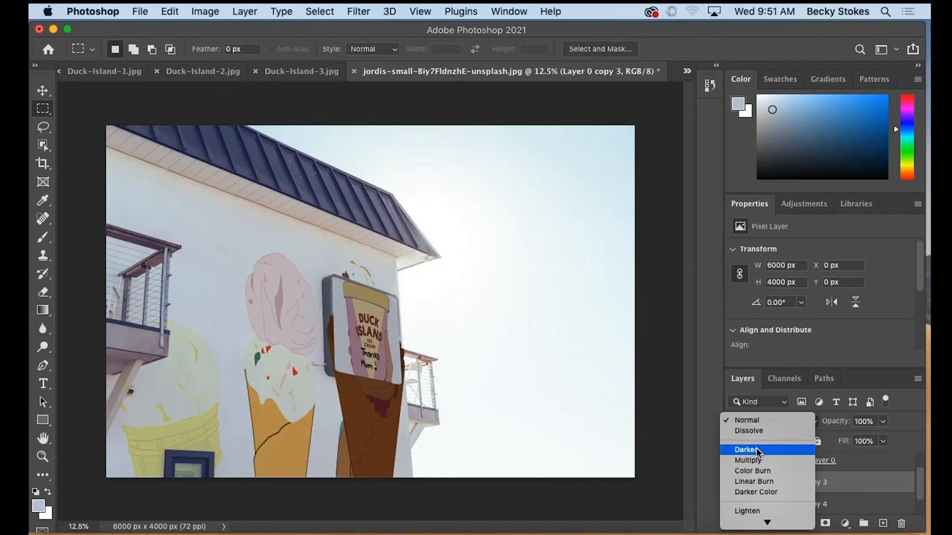
pyautogui.click(757, 450)
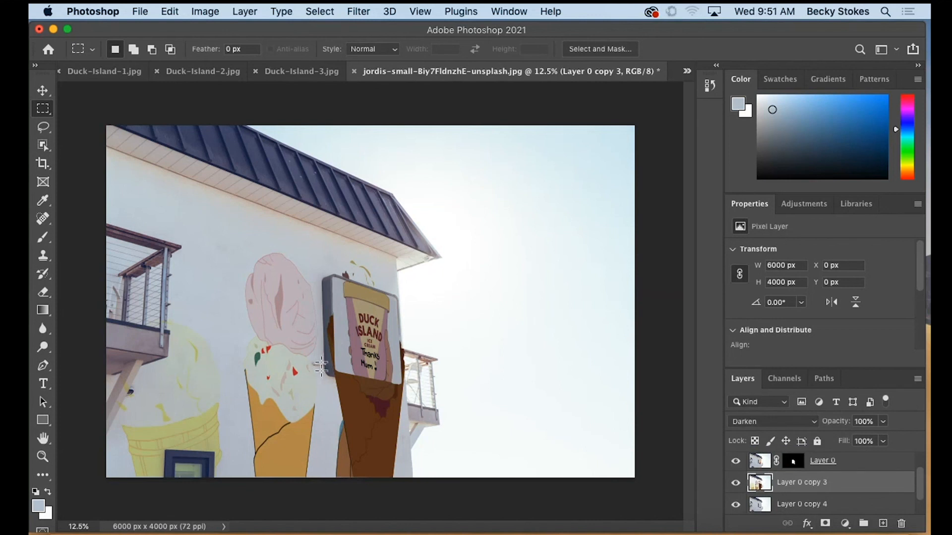
# Try lower opacities for Layer 0 copy 3, restore 100%, and preview other blend modes while keeping Darken.
pyautogui.click(884, 421)
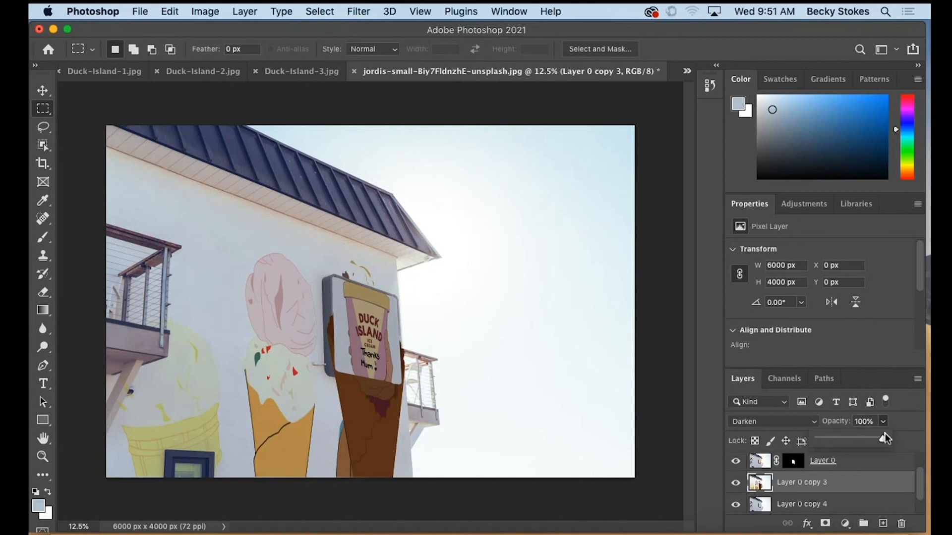
pyautogui.moveTo(865, 438); pyautogui.dragTo(758, 427)
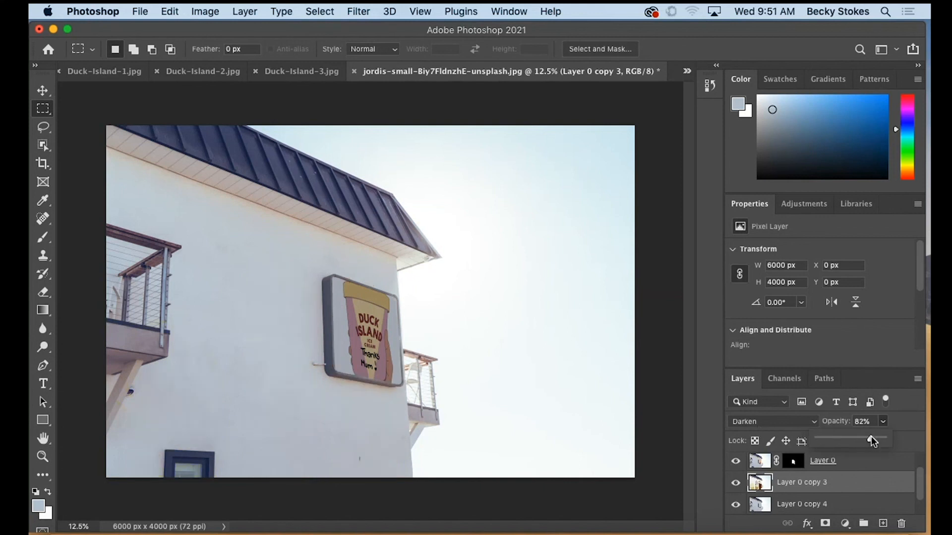
pyautogui.moveTo(872, 440)
pyautogui.mouseDown()
pyautogui.moveTo(835, 440)
pyautogui.moveTo(878, 438)
pyautogui.mouseUp()
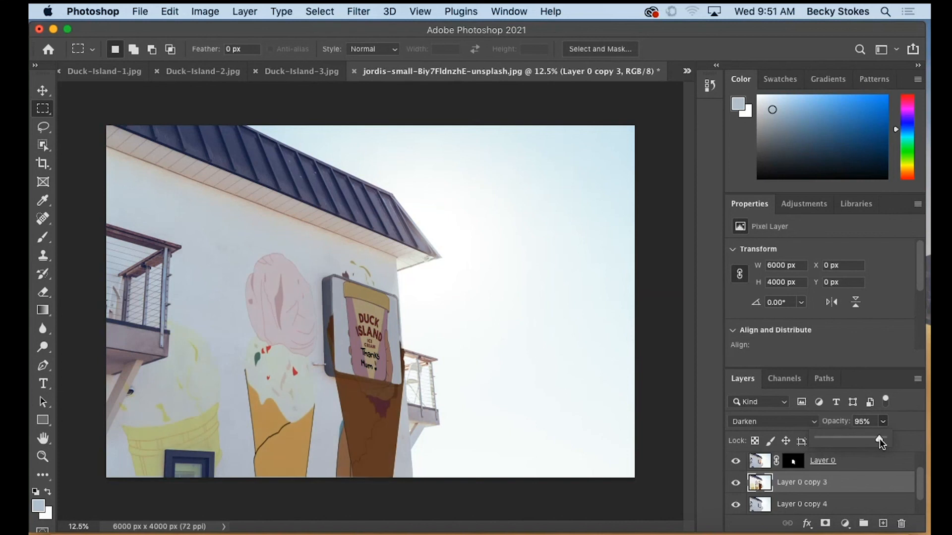
pyautogui.moveTo(879, 438); pyautogui.dragTo(899, 442)
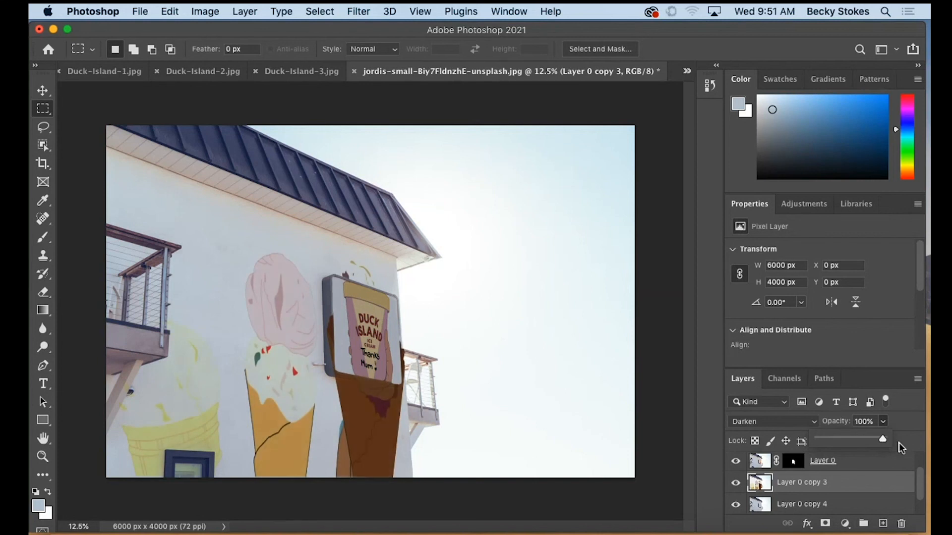
pyautogui.click(751, 427)
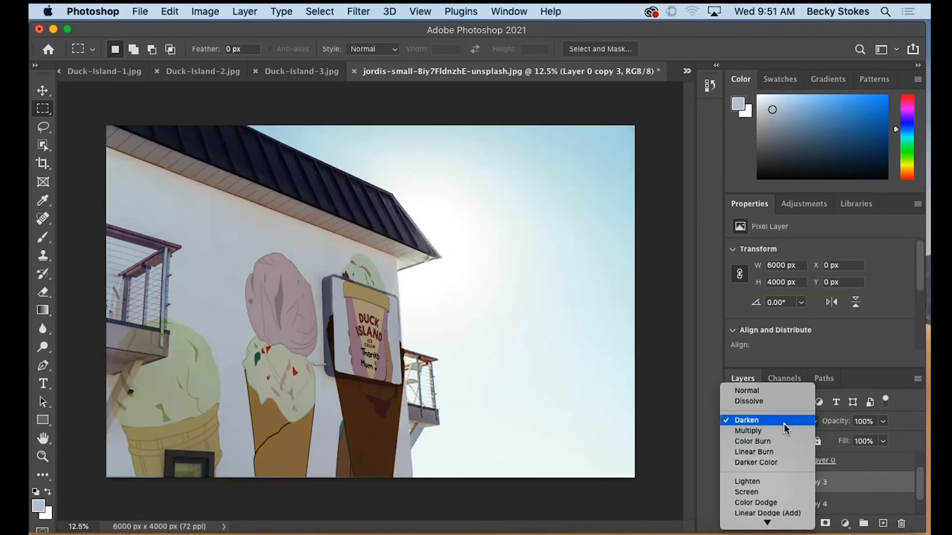
pyautogui.click(746, 420)
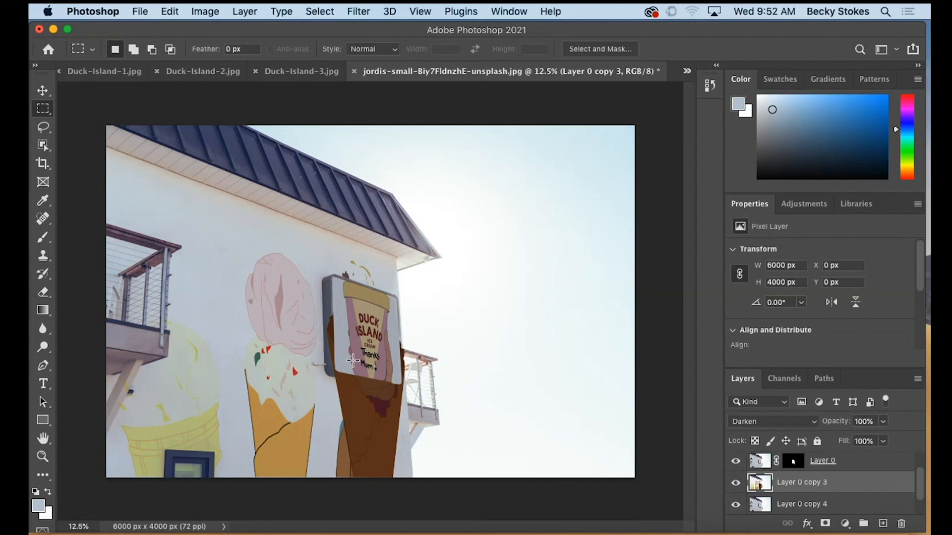
# Add a layer mask to Layer 0 copy 3 and lower the layer's opacity to 42%.
pyautogui.click(825, 523)
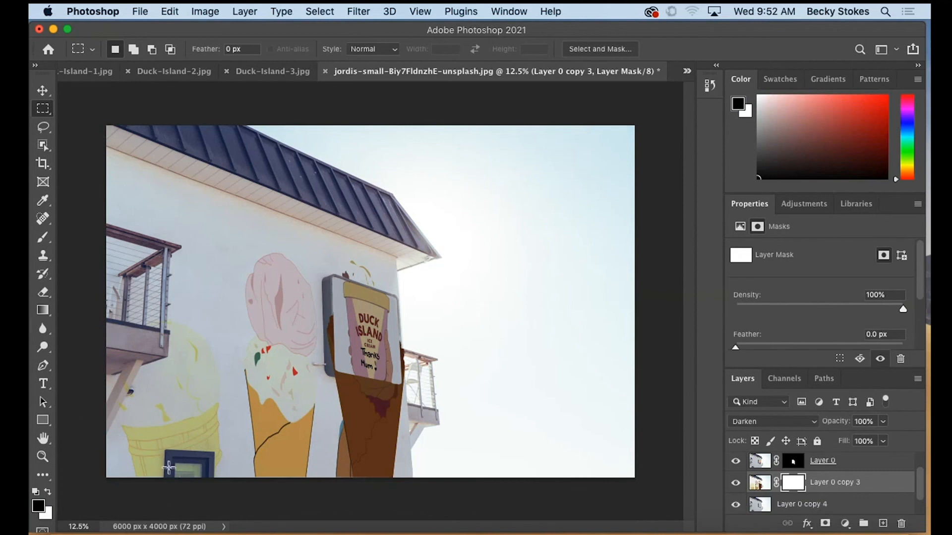
pyautogui.click(43, 456)
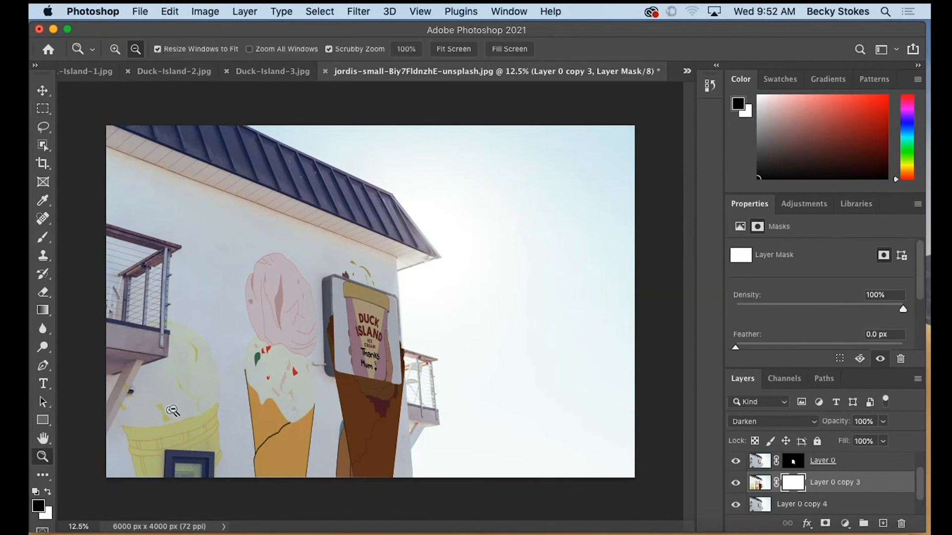
pyautogui.click(116, 49)
pyautogui.click(123, 412)
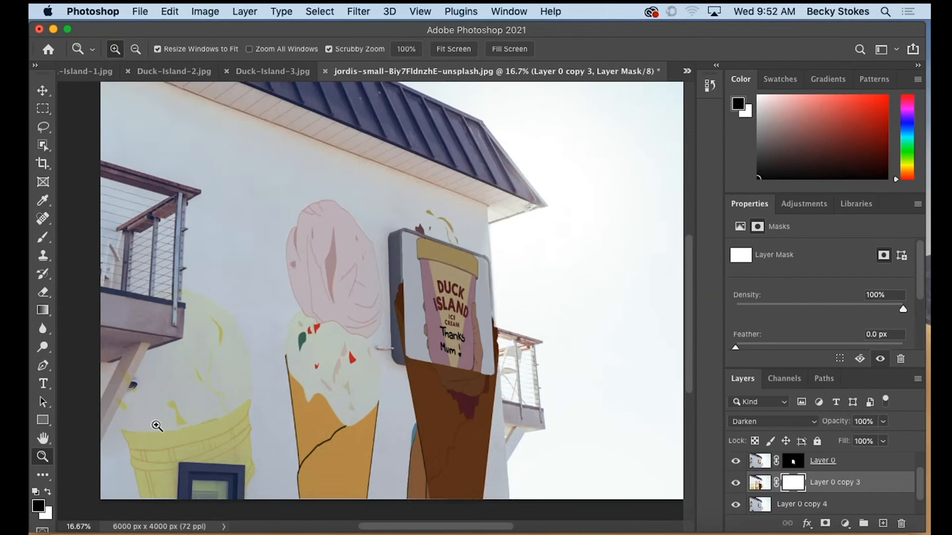
pyautogui.click(155, 429)
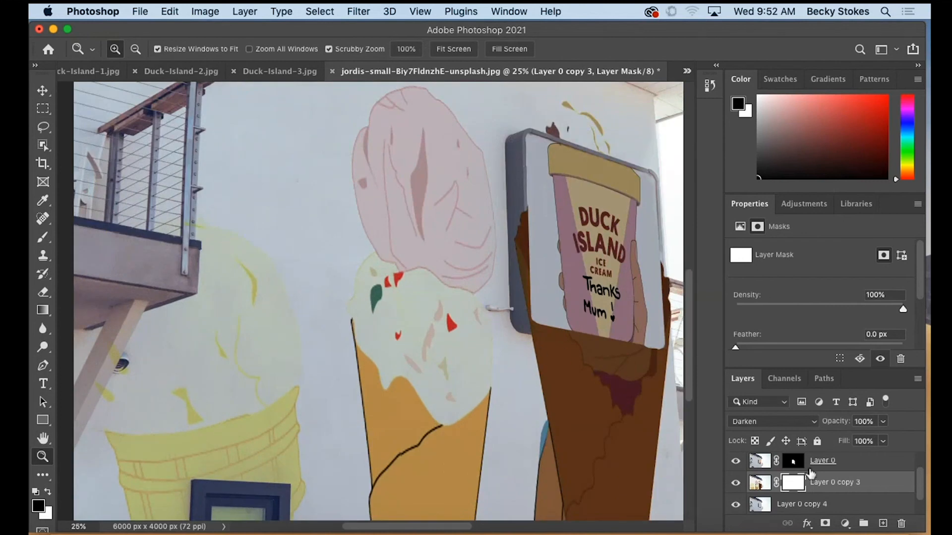
pyautogui.click(882, 423)
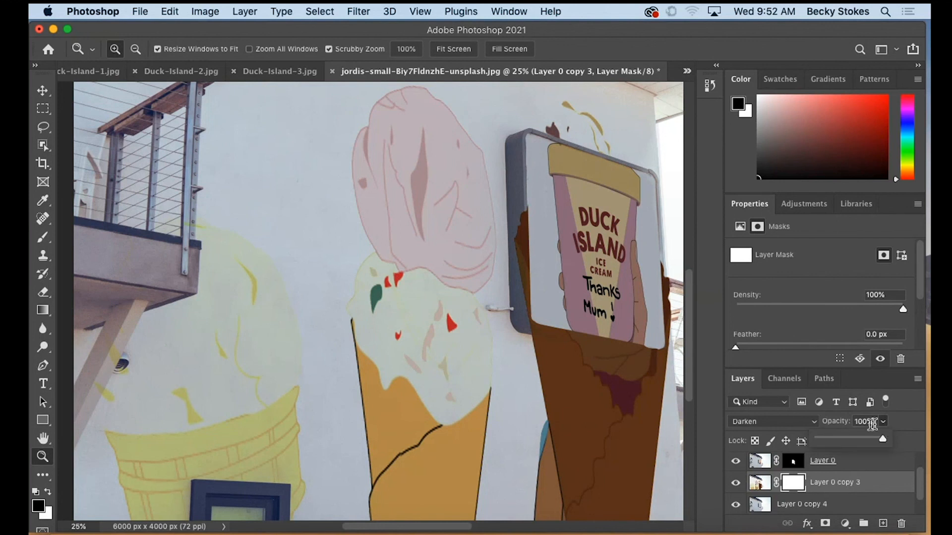
pyautogui.click(845, 439)
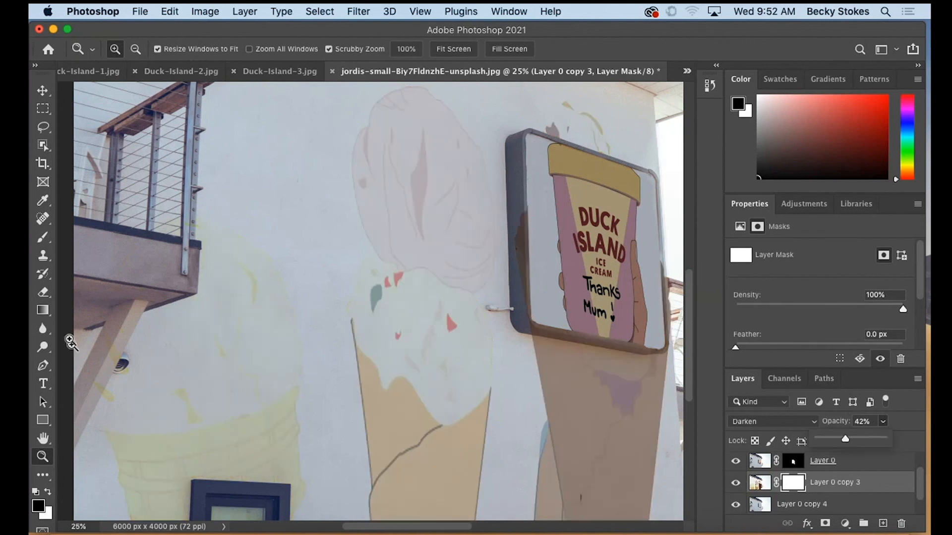
# Choose the Brush tool for the layer mask and set the opacity of Layer 0 copy 3 to 100%.
pyautogui.click(35, 238)
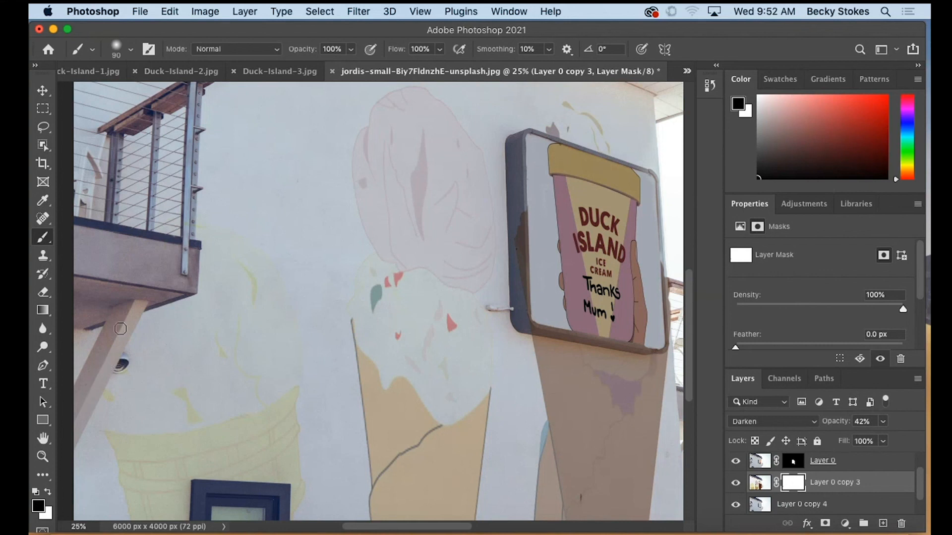
pyautogui.scroll(-3, 278, 461)
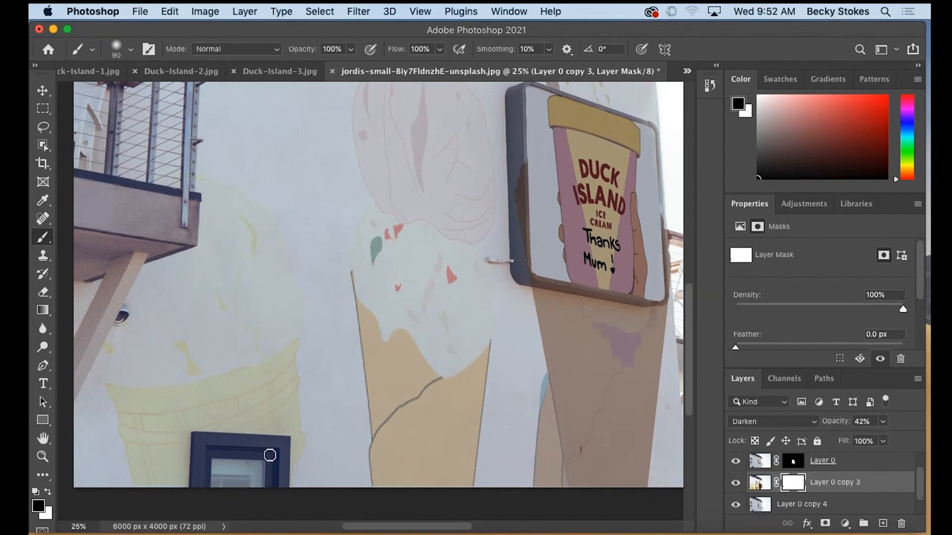
pyautogui.click(883, 422)
pyautogui.moveTo(879, 441); pyautogui.dragTo(915, 439)
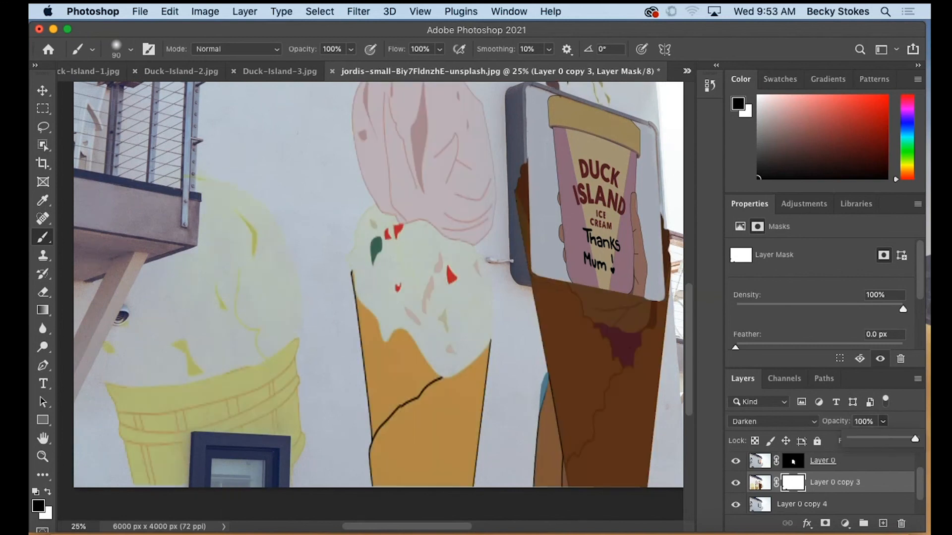
pyautogui.click(197, 454)
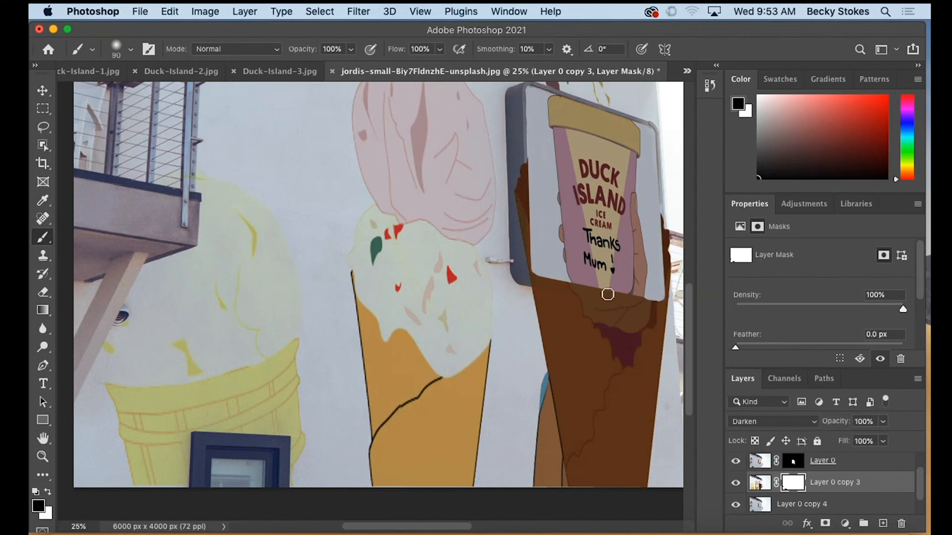
# Lower Layer 0 copy 3 to 18% opacity and paint black on its mask over the motel sign, enlarging the brush to 250.
pyautogui.click(882, 421)
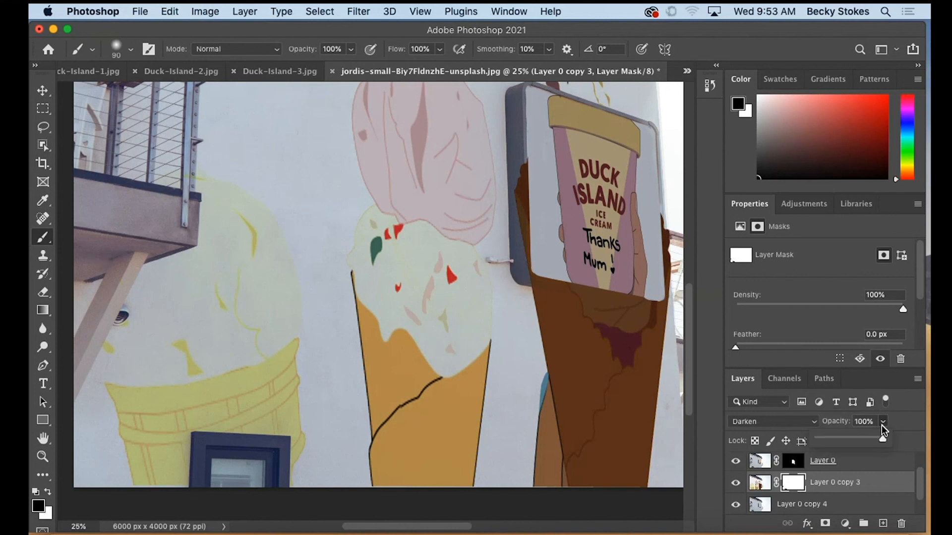
pyautogui.click(831, 437)
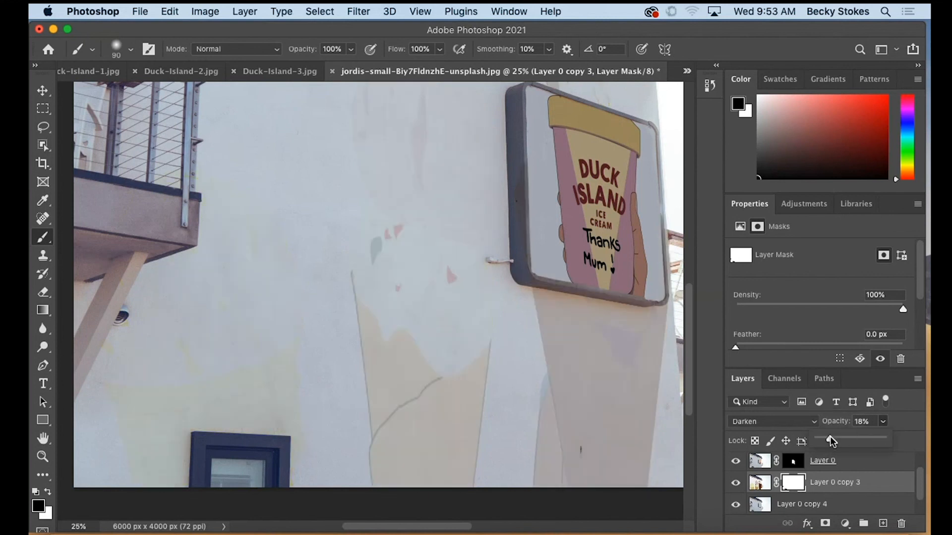
pyautogui.click(663, 299)
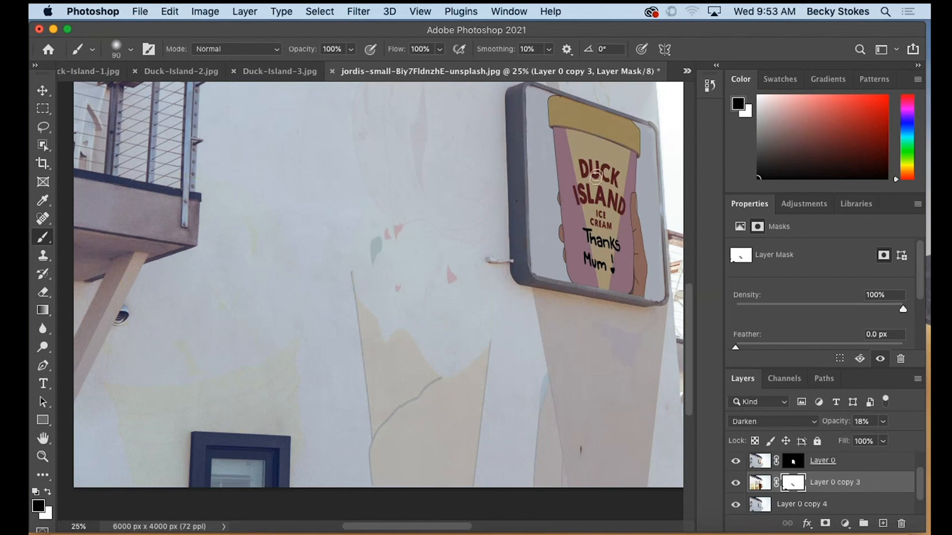
pyautogui.scroll(3, 590, 174)
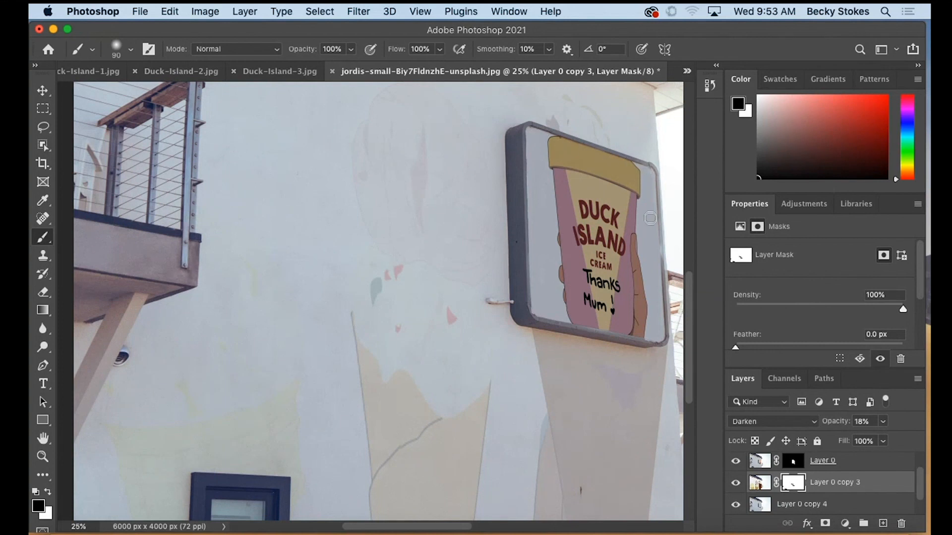
pyautogui.click(611, 291)
pyautogui.press(']')
pyautogui.press(']')
pyautogui.press(']')
pyautogui.press(']')
pyautogui.press(']')
# Restore Layer 0 copy 3 to 100% opacity and mask the remaining brown artwork off the sign's lower edge.
pyautogui.click(884, 426)
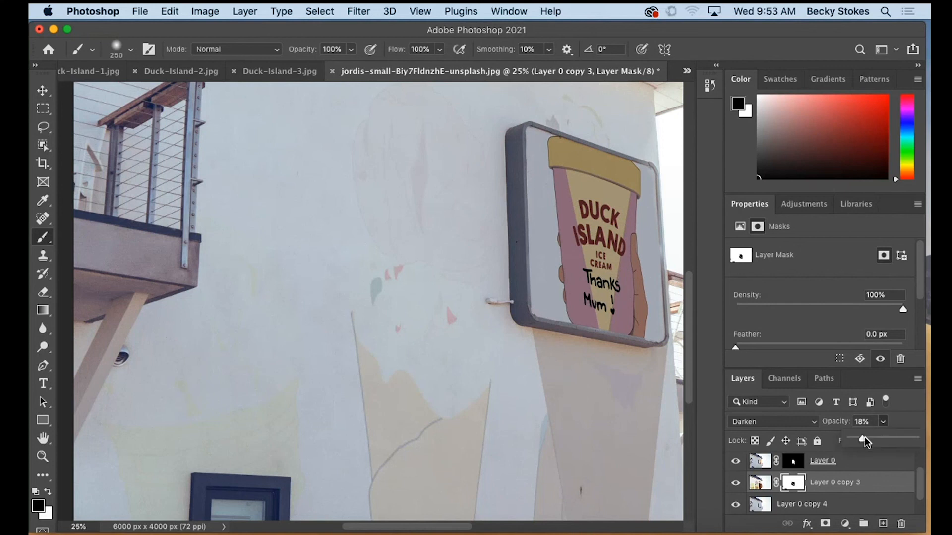
pyautogui.moveTo(862, 439); pyautogui.dragTo(915, 439)
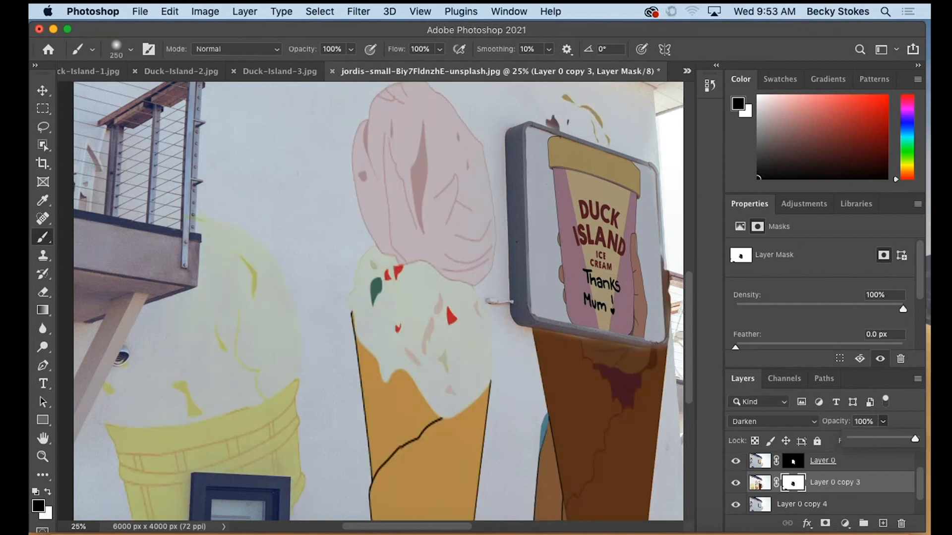
pyautogui.click(630, 331)
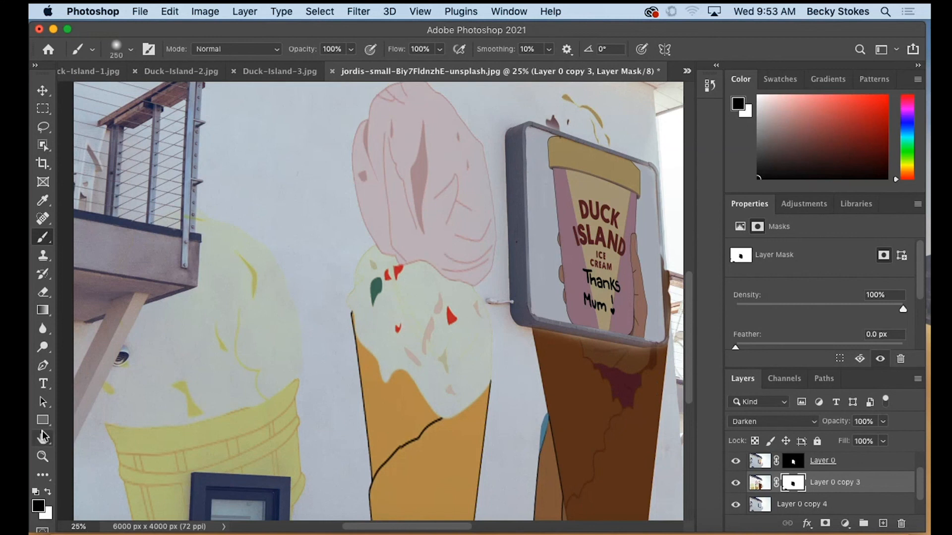
# Reduce the mask brush to size 50 and paint the yellow cone artwork off the balcony's corner post.
pyautogui.click(43, 456)
pyautogui.click(304, 326)
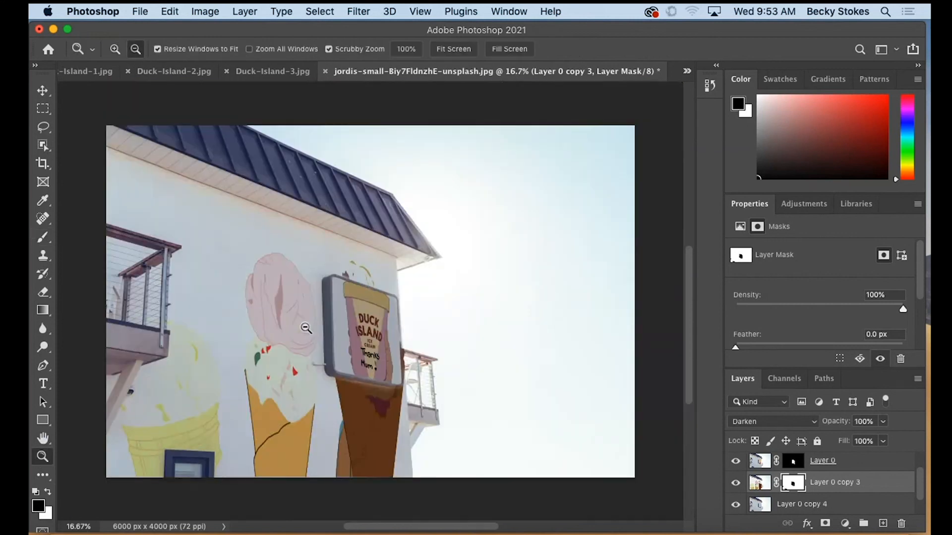
pyautogui.click(303, 326)
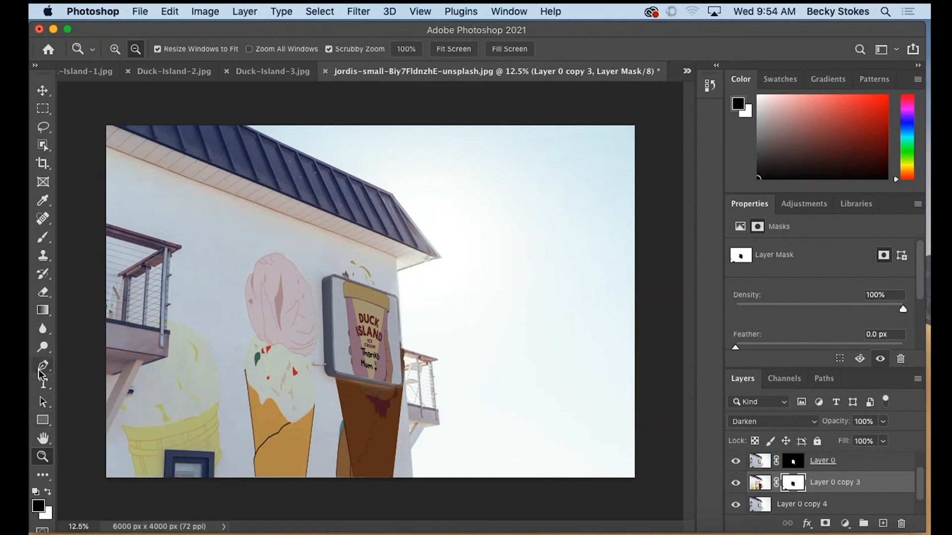
pyautogui.click(115, 49)
pyautogui.click(102, 360)
pyautogui.click(110, 284)
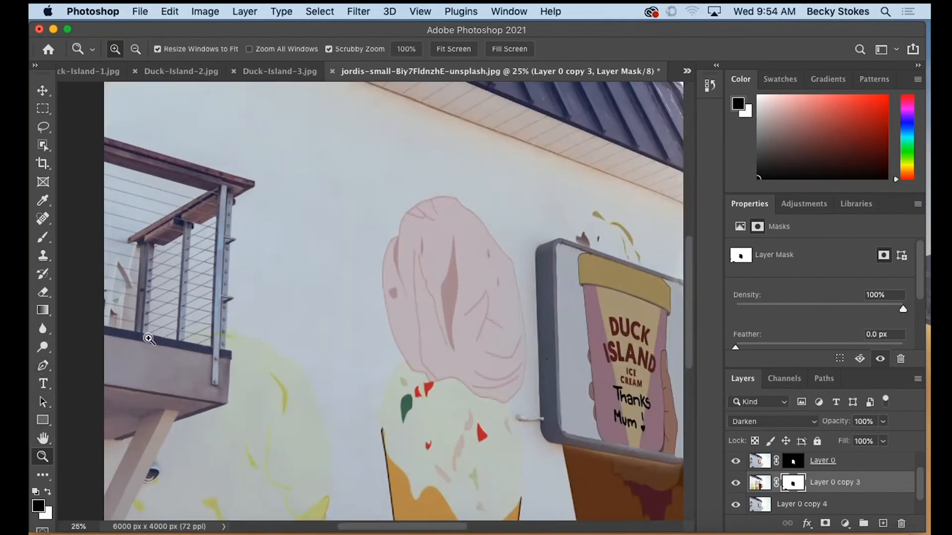
pyautogui.click(228, 381)
pyautogui.click(43, 238)
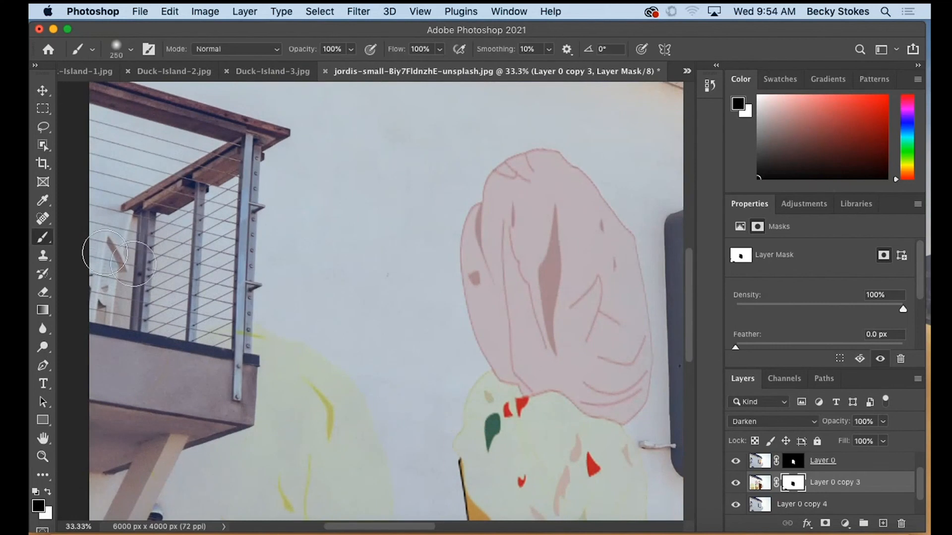
pyautogui.press('[')
pyautogui.press('[')
pyautogui.press('[')
pyautogui.press('[')
pyautogui.press('[')
pyautogui.press('[')
pyautogui.press('[')
pyautogui.press('[')
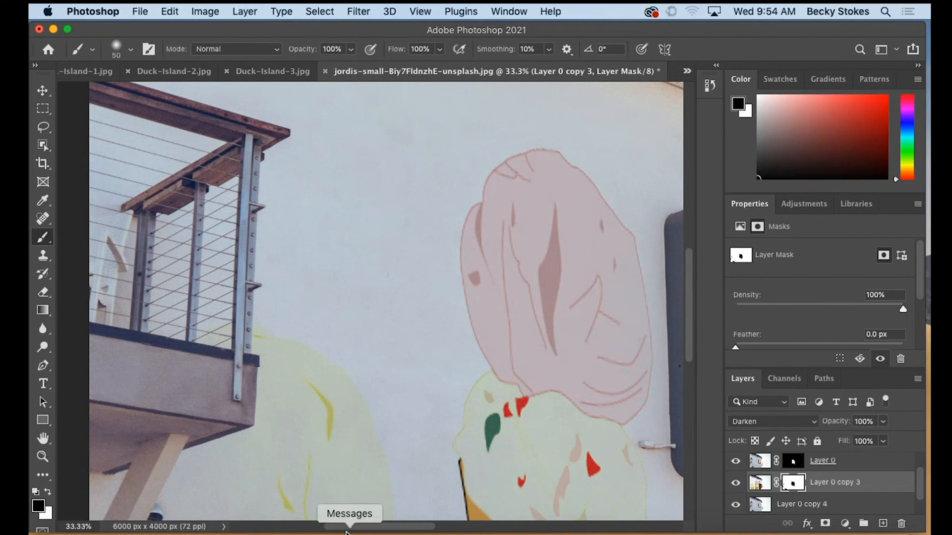
# Paint white on the layer mask to restore the chocolate cone directly beneath the sign's lower edge.
pyautogui.moveTo(342, 527); pyautogui.dragTo(432, 527)
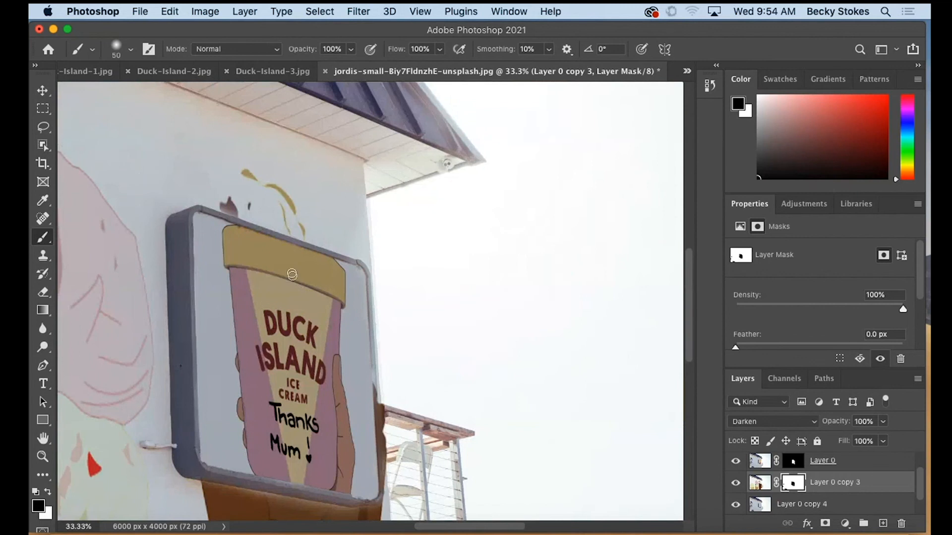
pyautogui.scroll(-3, 73, 457)
pyautogui.click(48, 491)
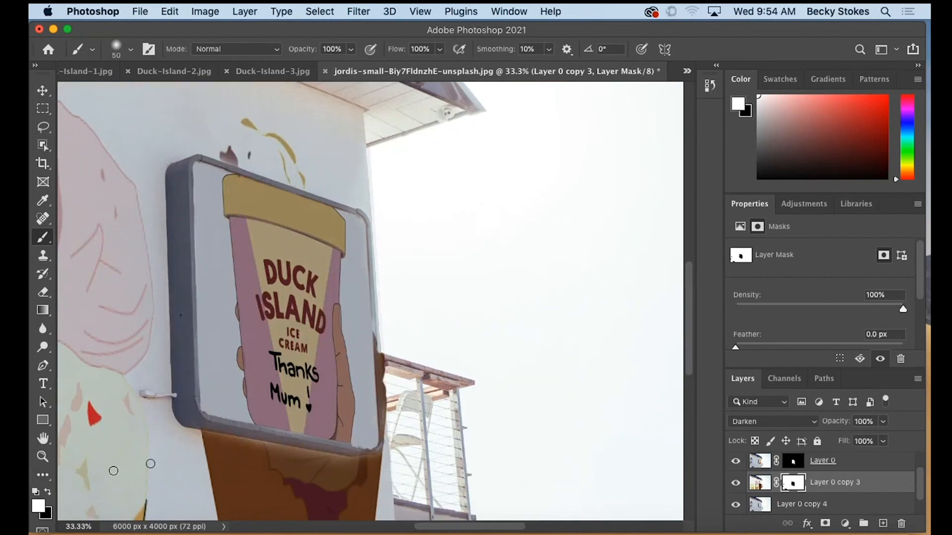
pyautogui.moveTo(223, 442); pyautogui.dragTo(353, 463)
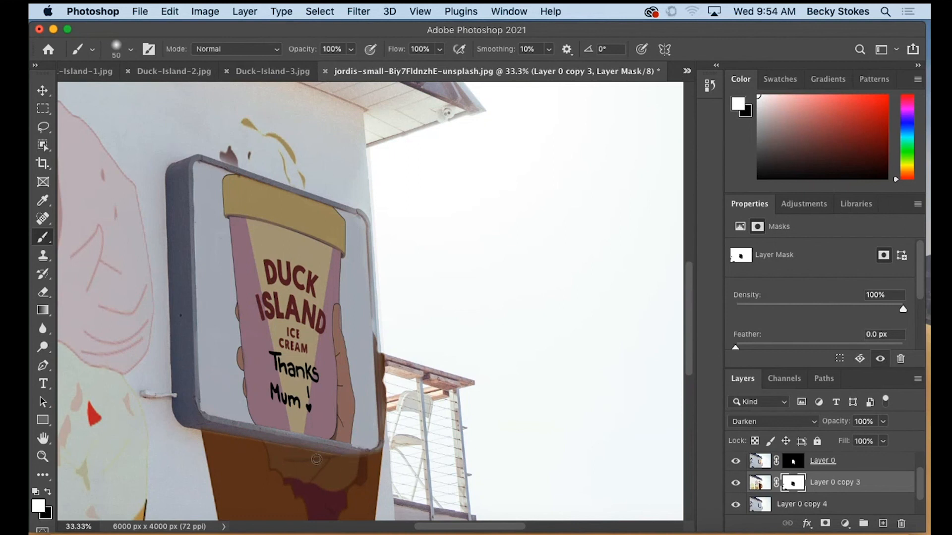
# Mask the brown artwork off the sign's right edge in black, and restore the scoop artwork above the sign's top edge in white.
pyautogui.click(48, 492)
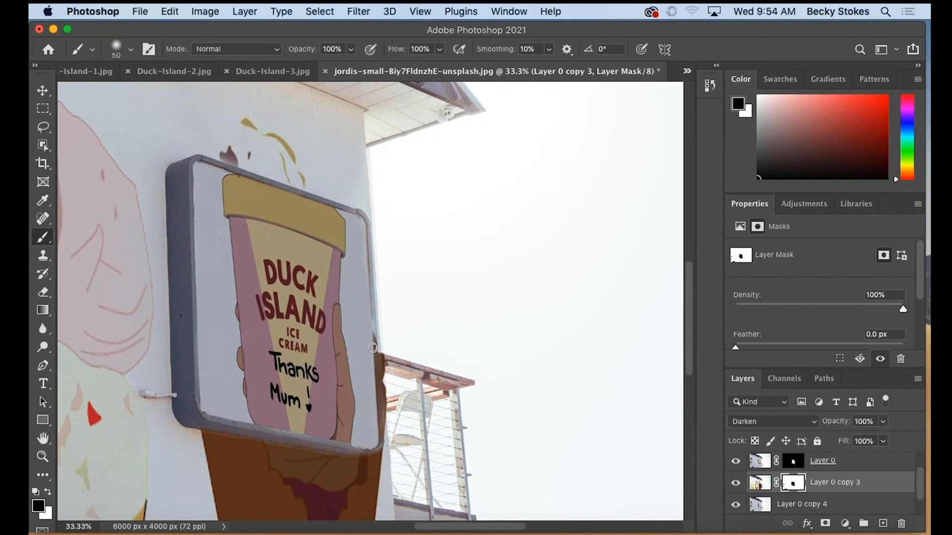
pyautogui.moveTo(371, 334); pyautogui.dragTo(370, 370)
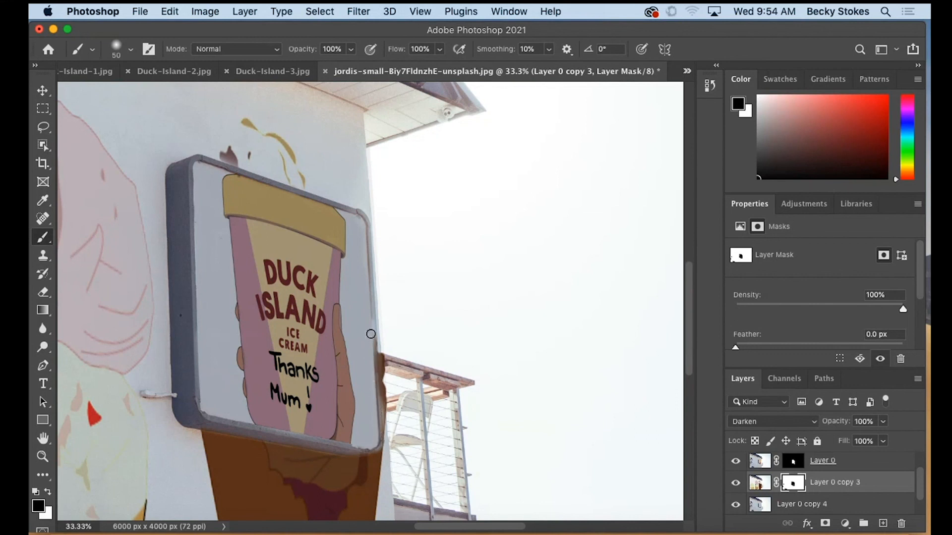
pyautogui.moveTo(371, 334); pyautogui.dragTo(374, 385)
pyautogui.moveTo(375, 337); pyautogui.dragTo(374, 425)
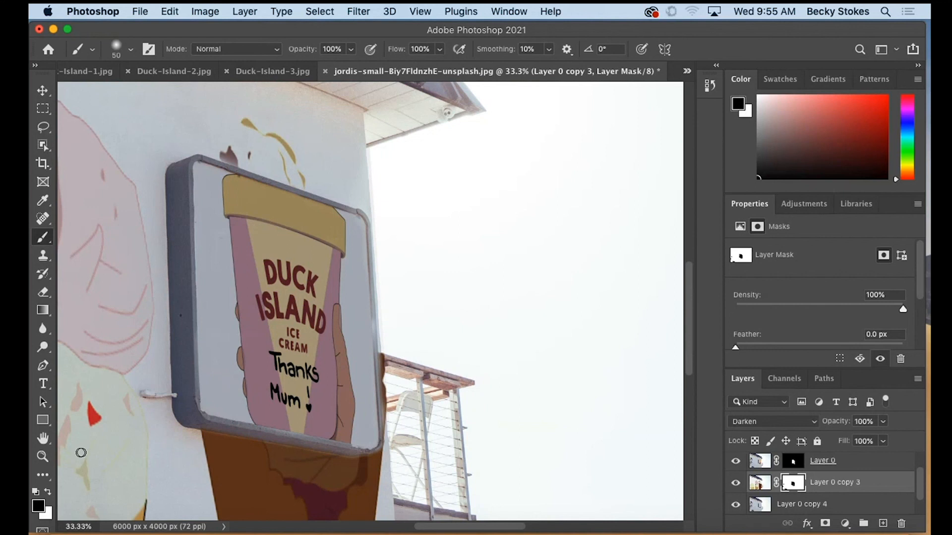
pyautogui.click(47, 492)
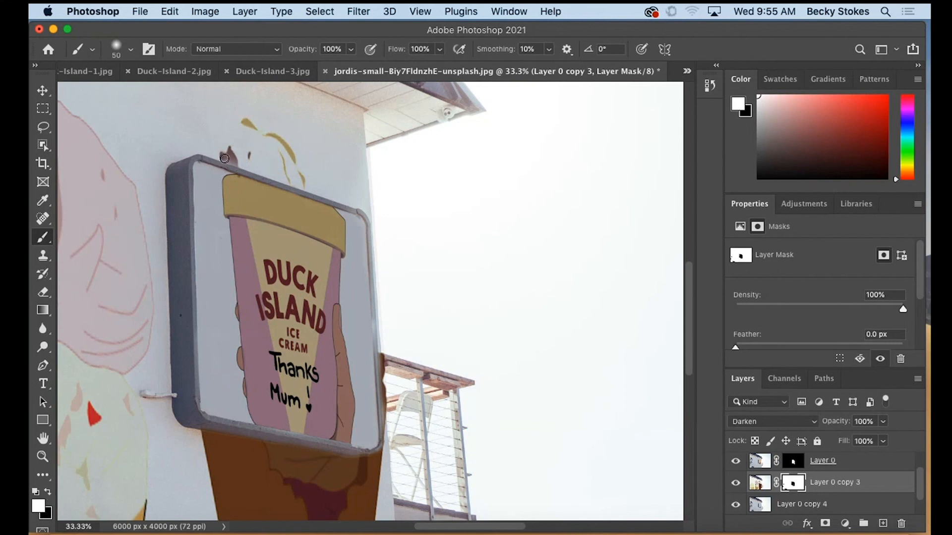
pyautogui.moveTo(224, 158); pyautogui.dragTo(246, 164)
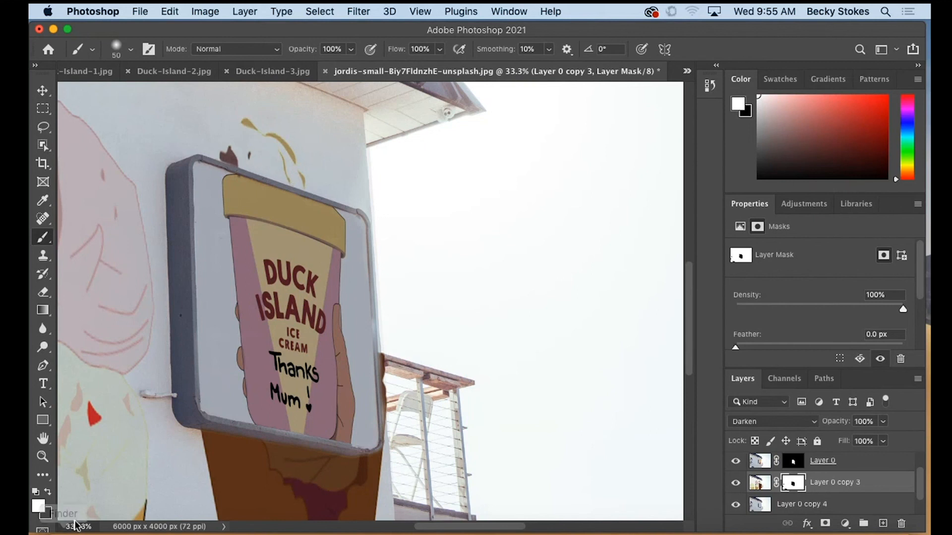
# View the whole composition and preview Multiply as the blend mode for Layer 0 copy 3, keeping Darken.
pyautogui.press('z')
pyautogui.click(136, 49)
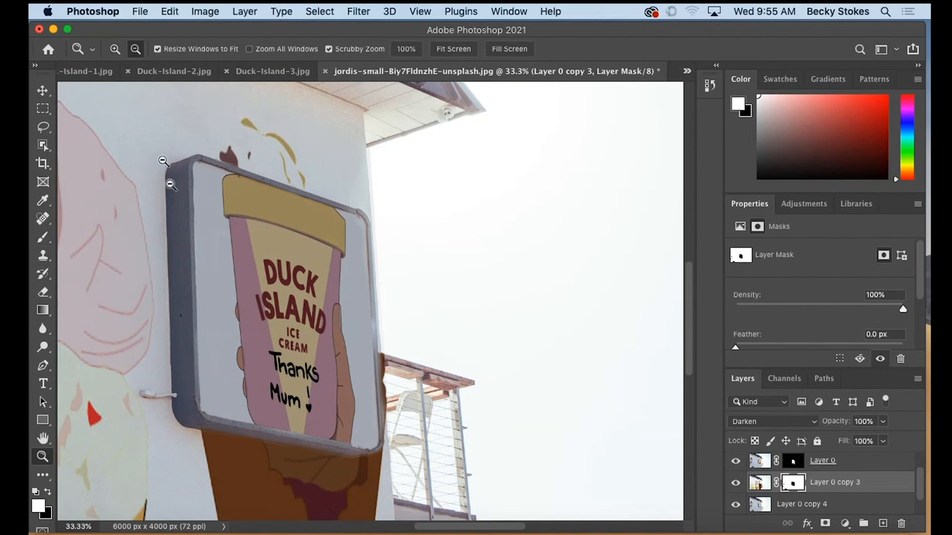
pyautogui.moveTo(208, 326); pyautogui.dragTo(177, 330)
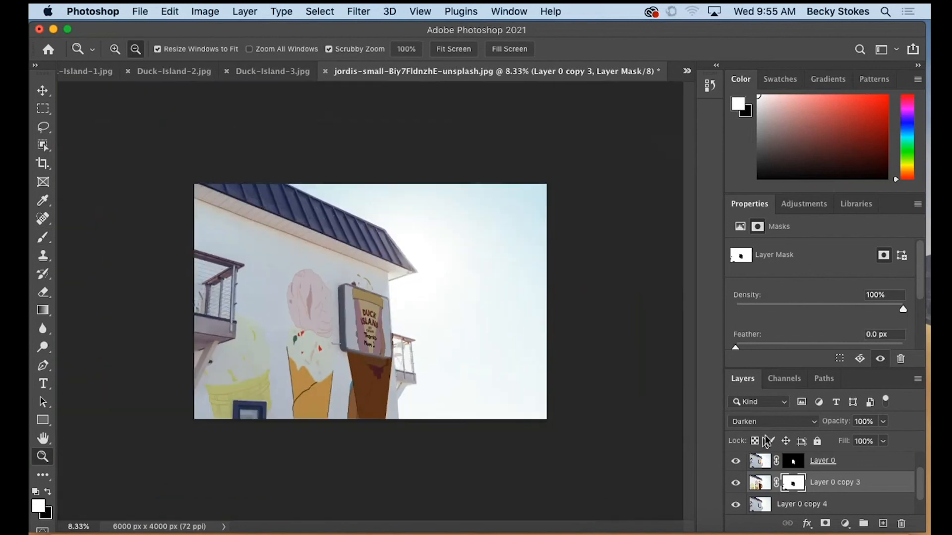
pyautogui.click(778, 421)
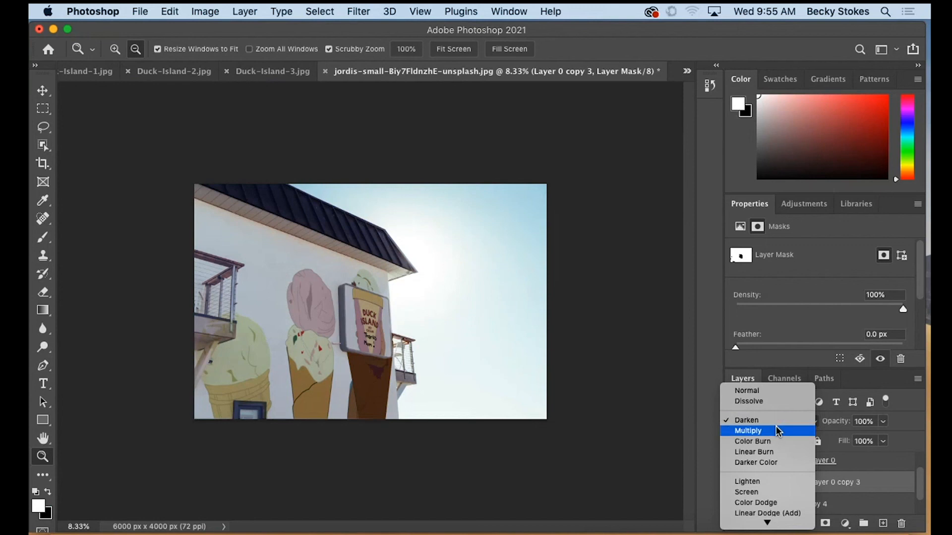
pyautogui.click(776, 421)
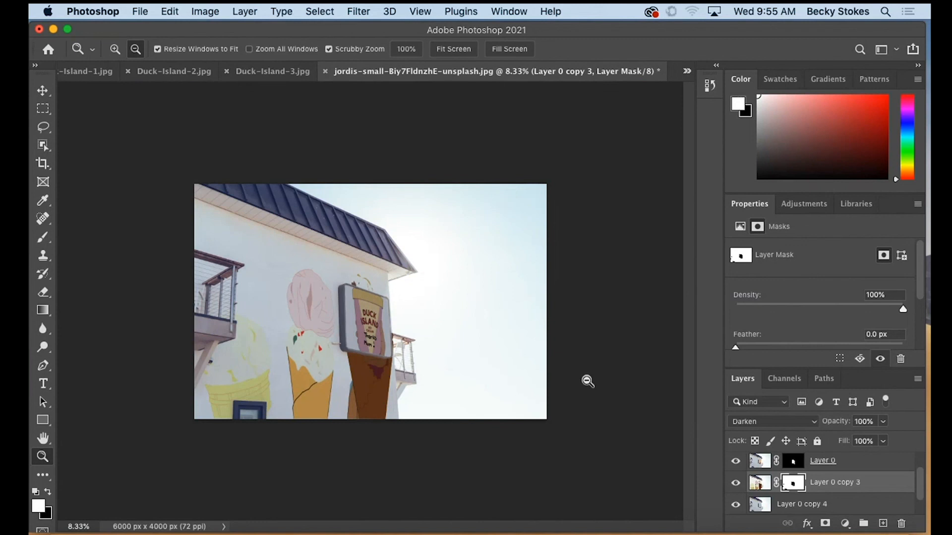